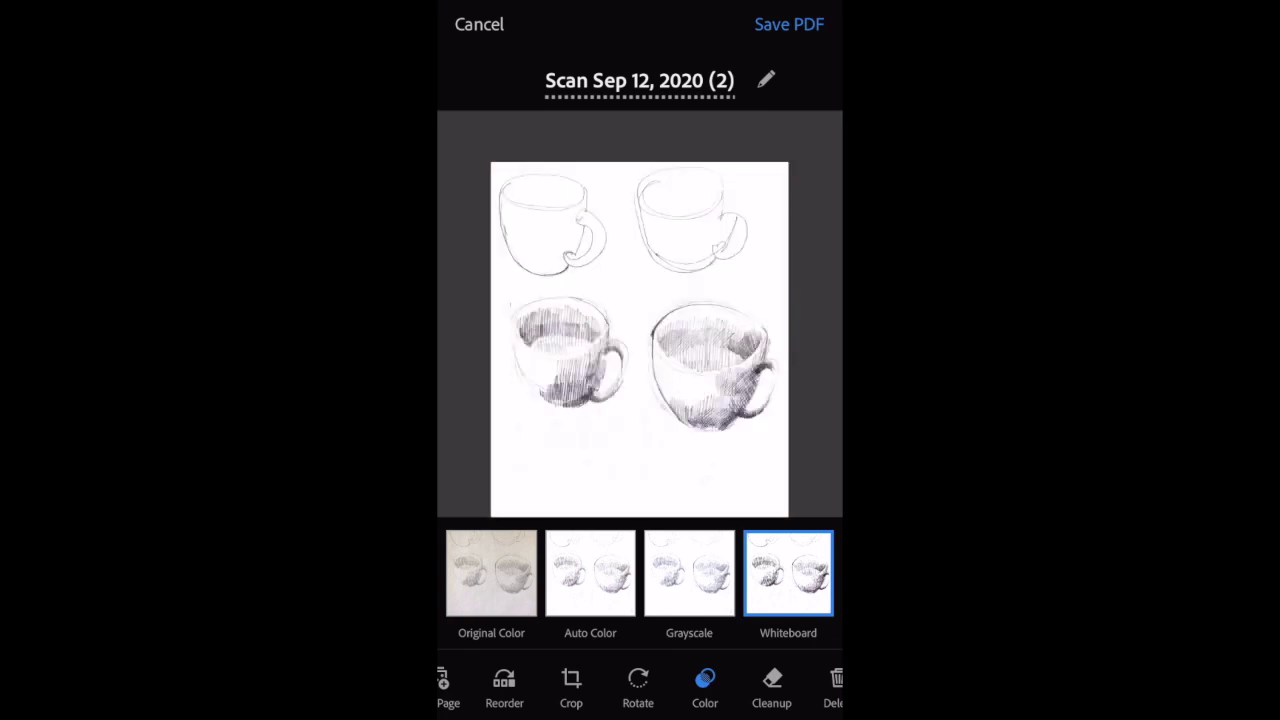
- Apply the Whiteboard color filter to the scanned cup drawings and rename the scan as sample
left_click(491, 573)
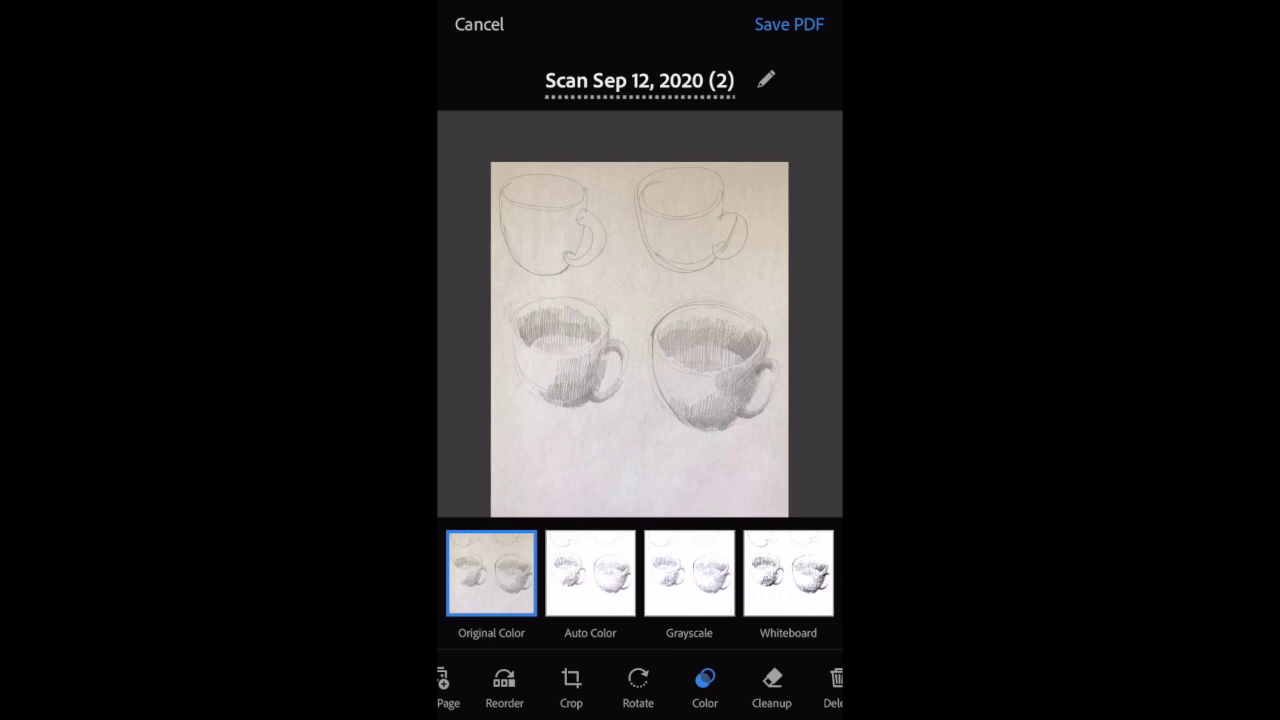
left_click(788, 573)
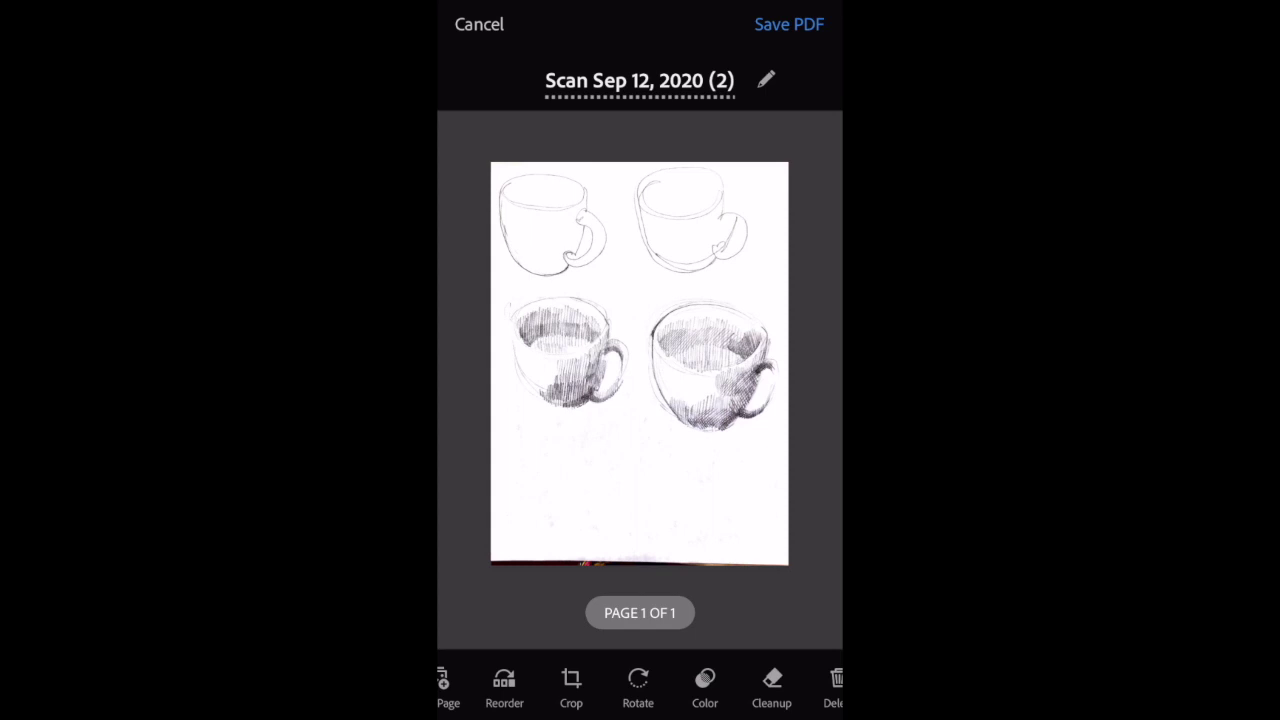
left_click(766, 79)
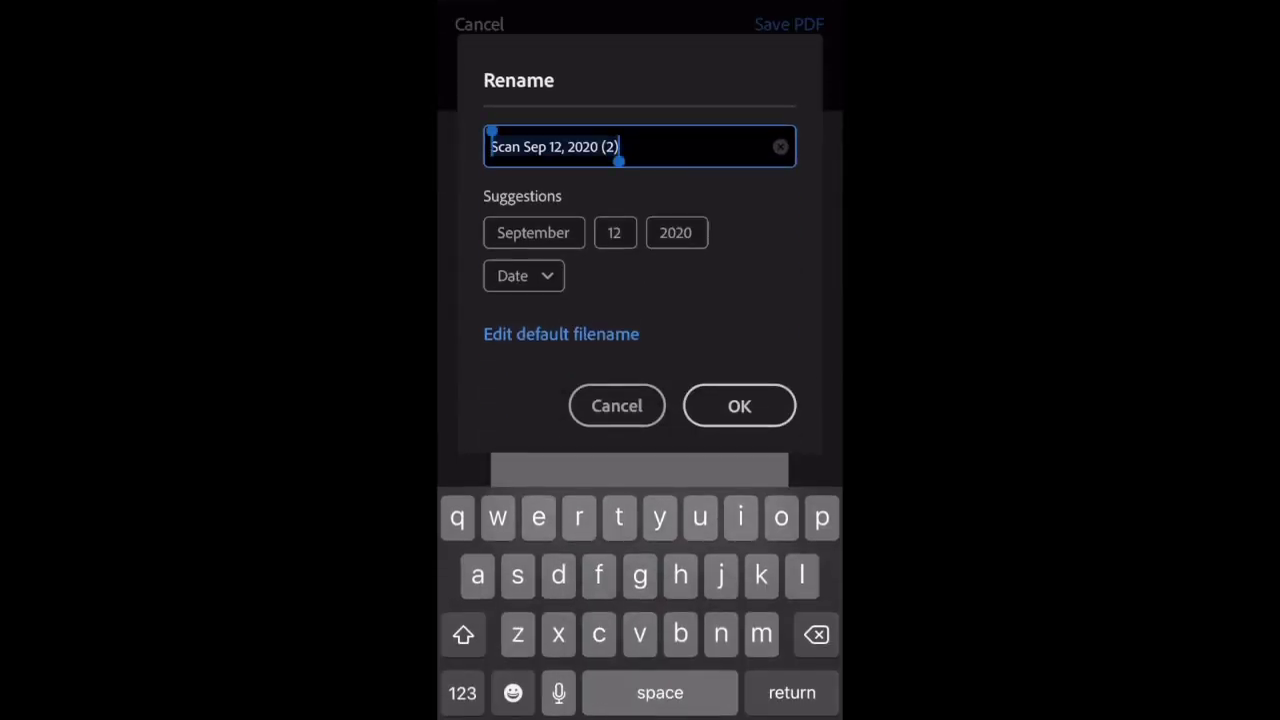
type("sample")
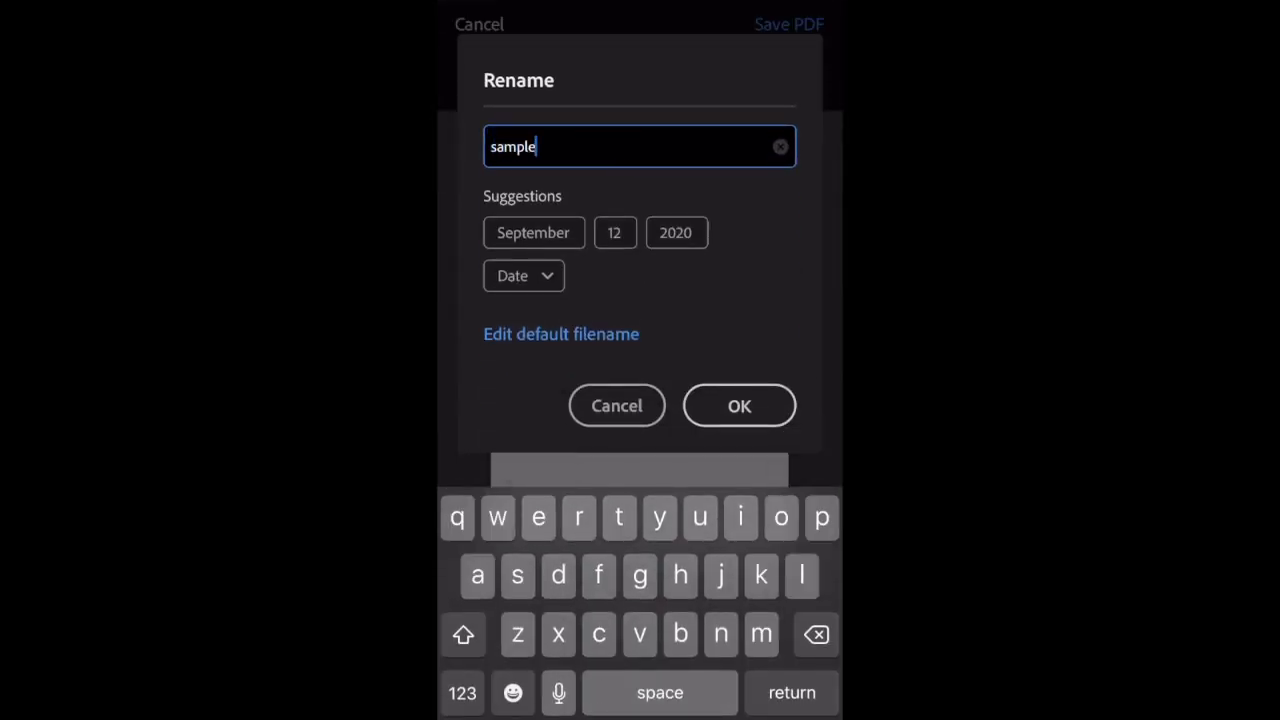
key("Return")
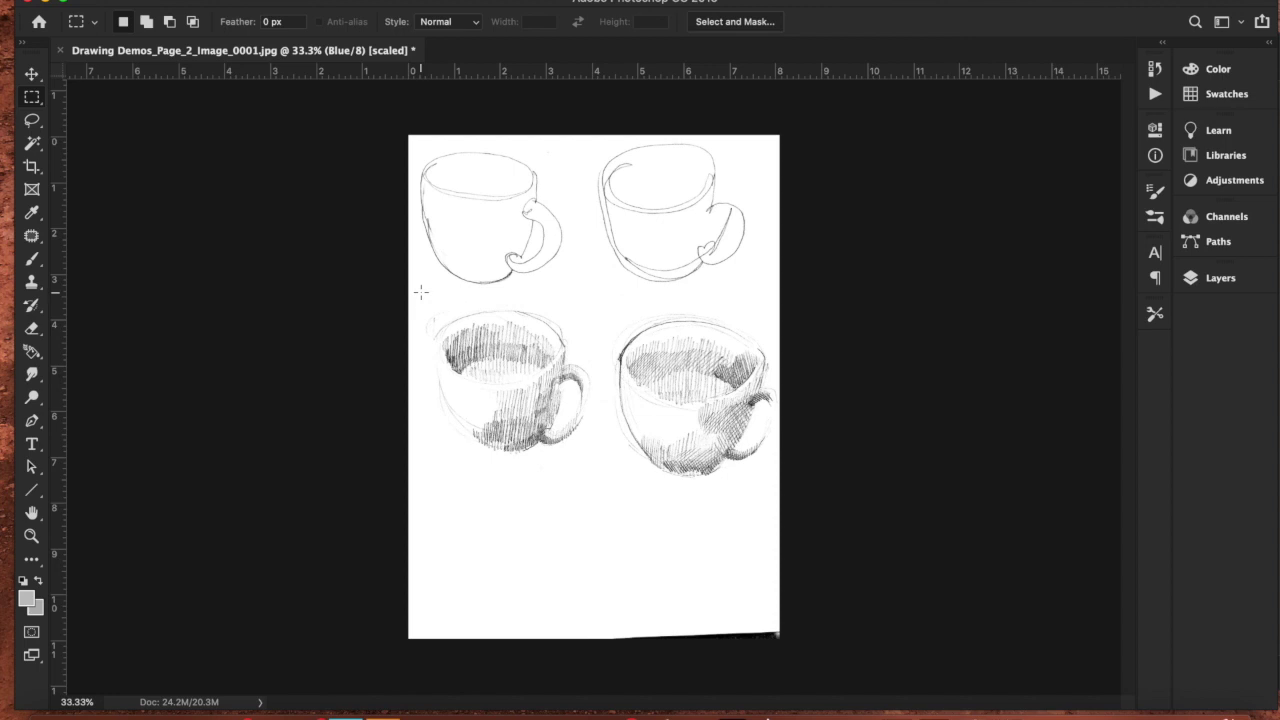
- In Photoshop, copy the smaller shaded cup with a rectangular selection and paste it into a new 1296 x 1317 px document
left_click_drag(417, 300, 608, 495)
key("super+n")
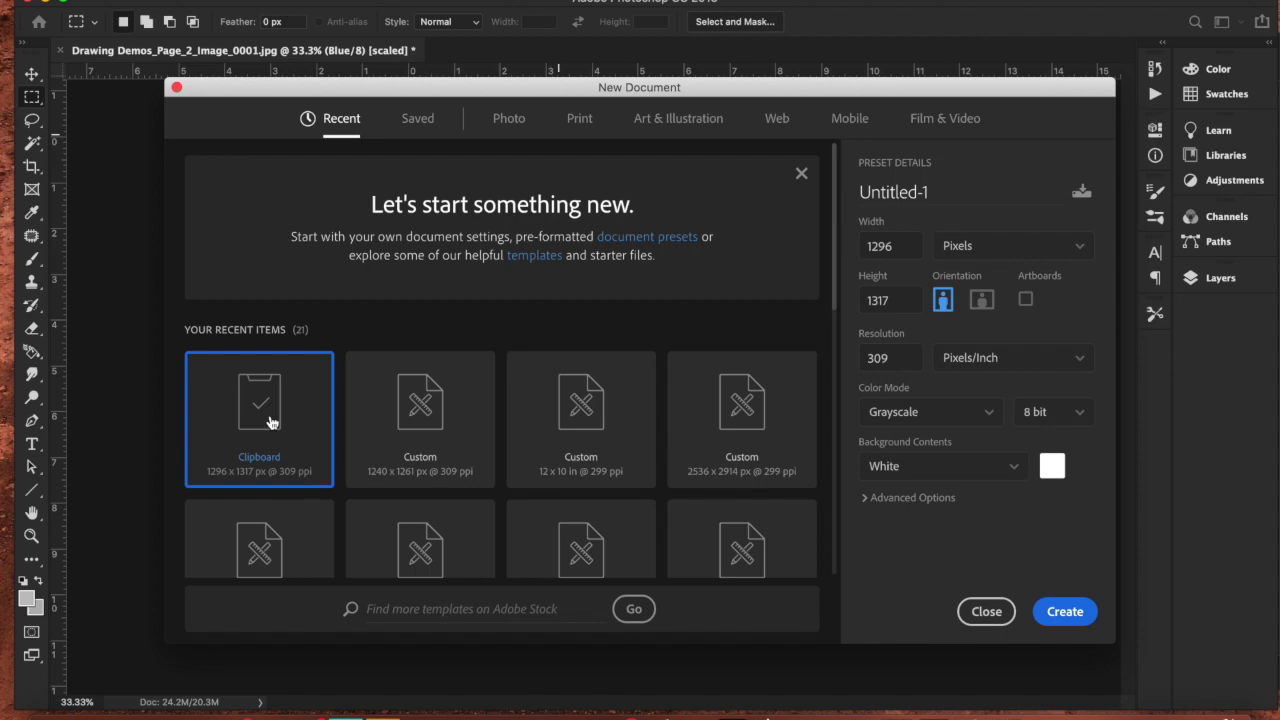
left_click(1064, 611)
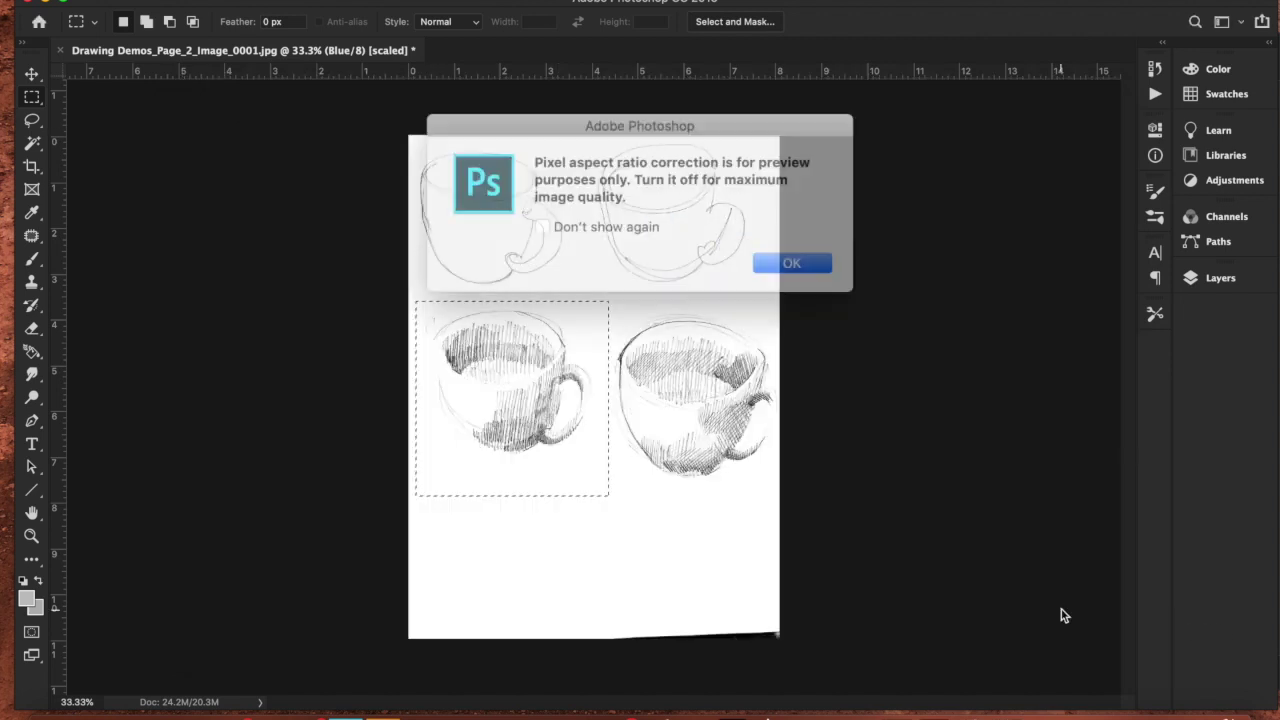
left_click(786, 257)
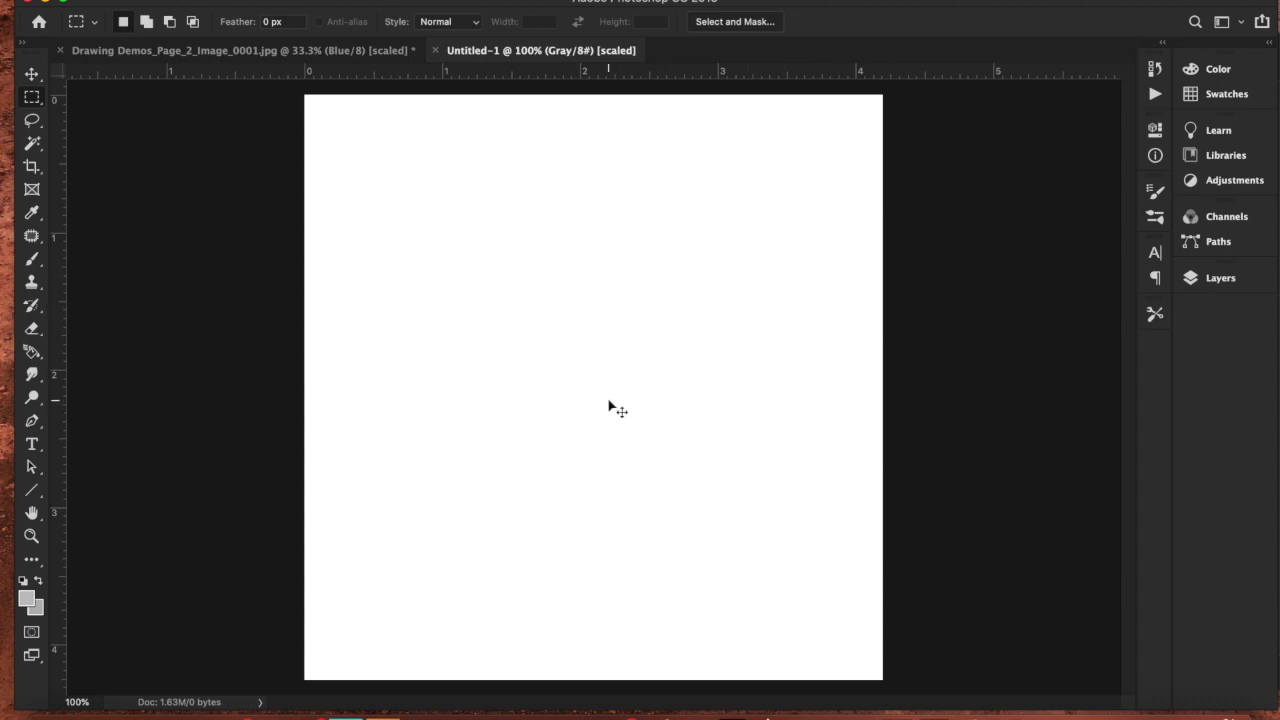
key("super+v")
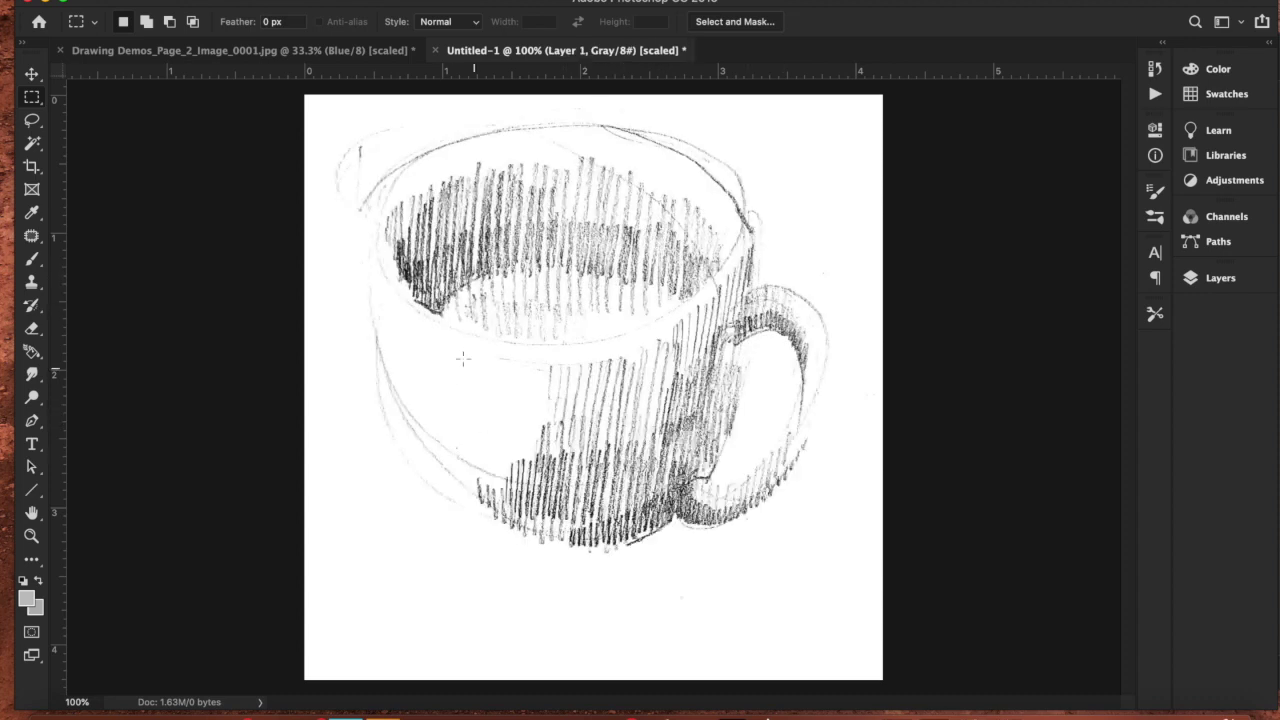
- Set the new document's color mode to Grayscale
left_click(240, 1)
mouse_move(330, 2)
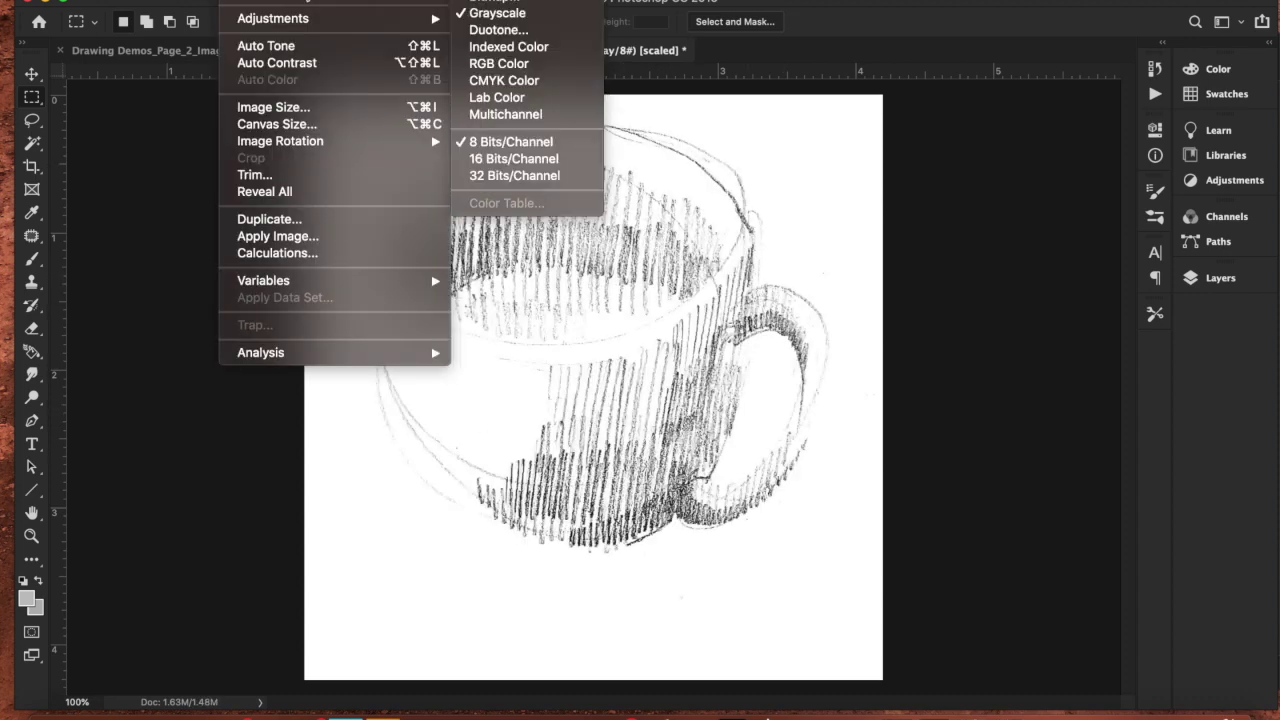
left_click(492, 16)
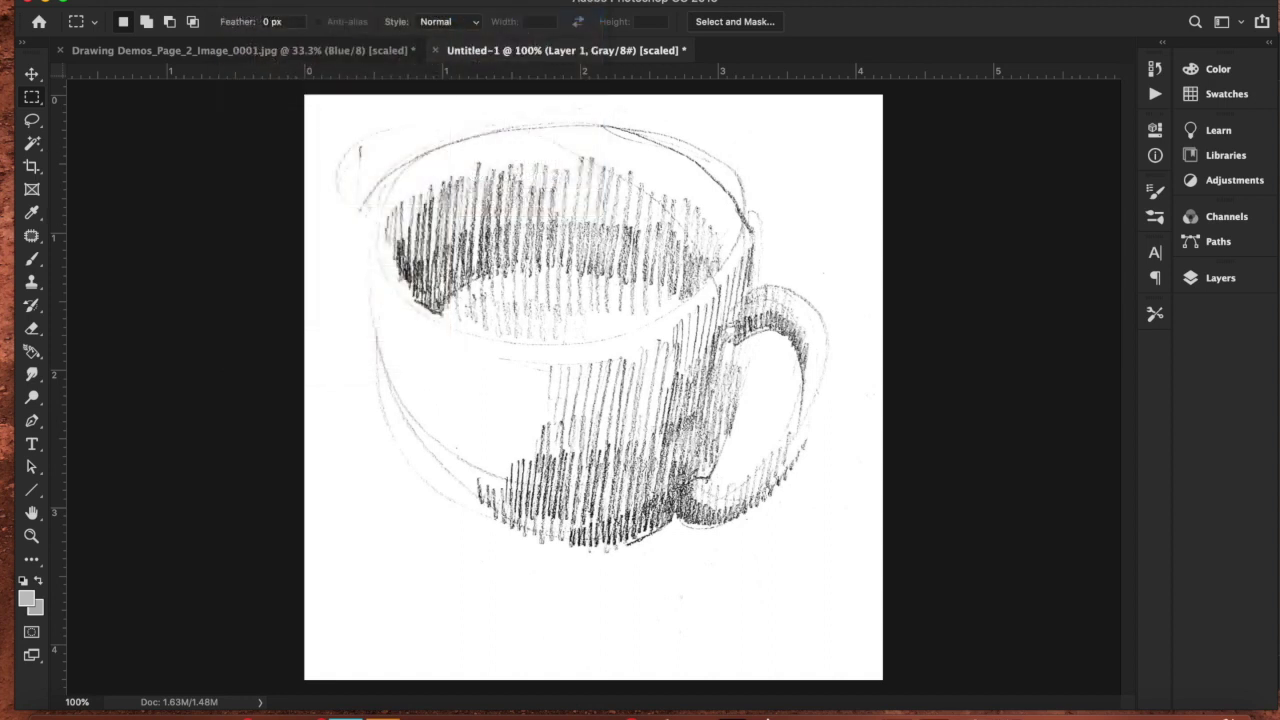
- Add a Curves adjustment layer above the cup and raise the curve's upper part to darken the pencil lines
left_click(320, 2)
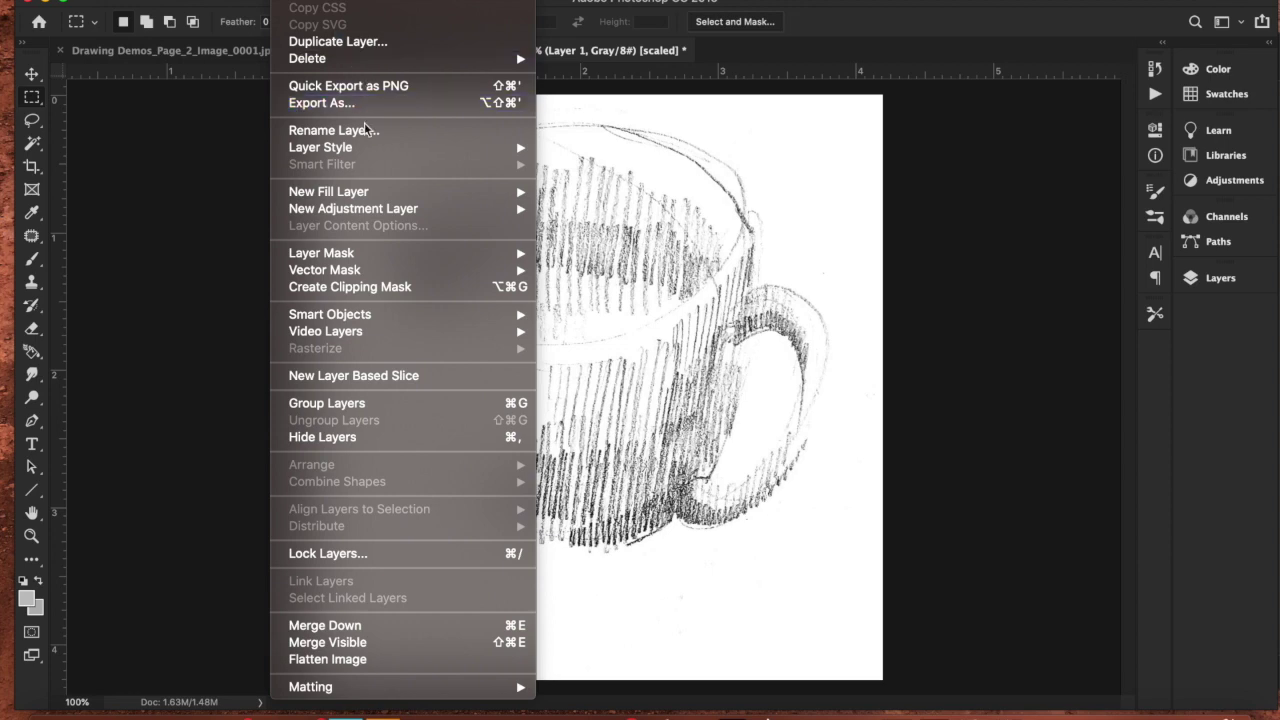
mouse_move(375, 220)
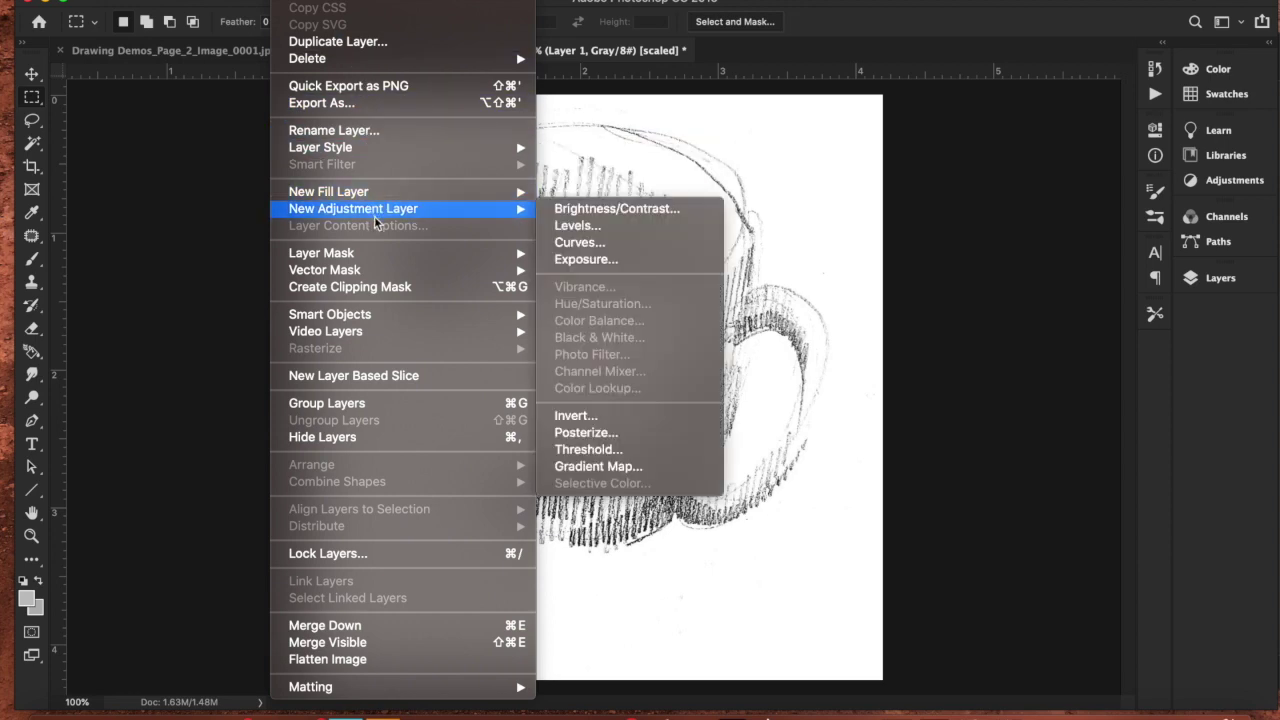
left_click(582, 243)
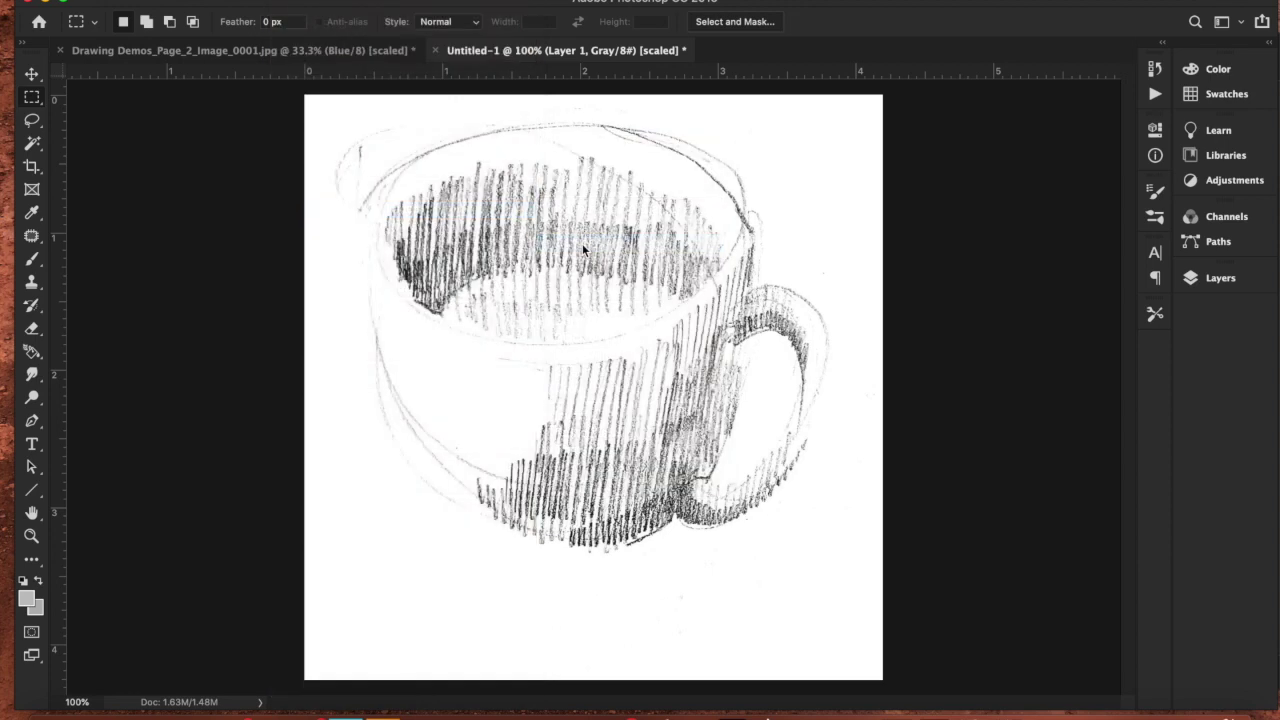
left_click(792, 282)
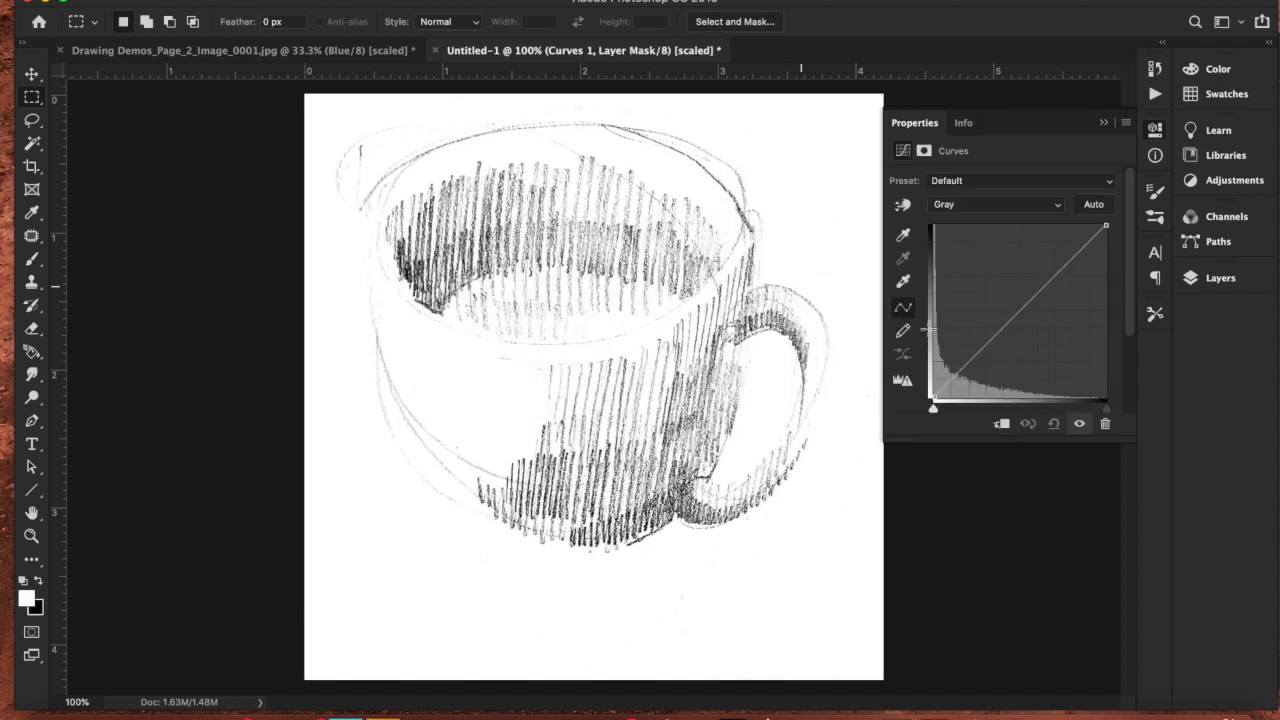
left_click_drag(1055, 276, 1038, 252)
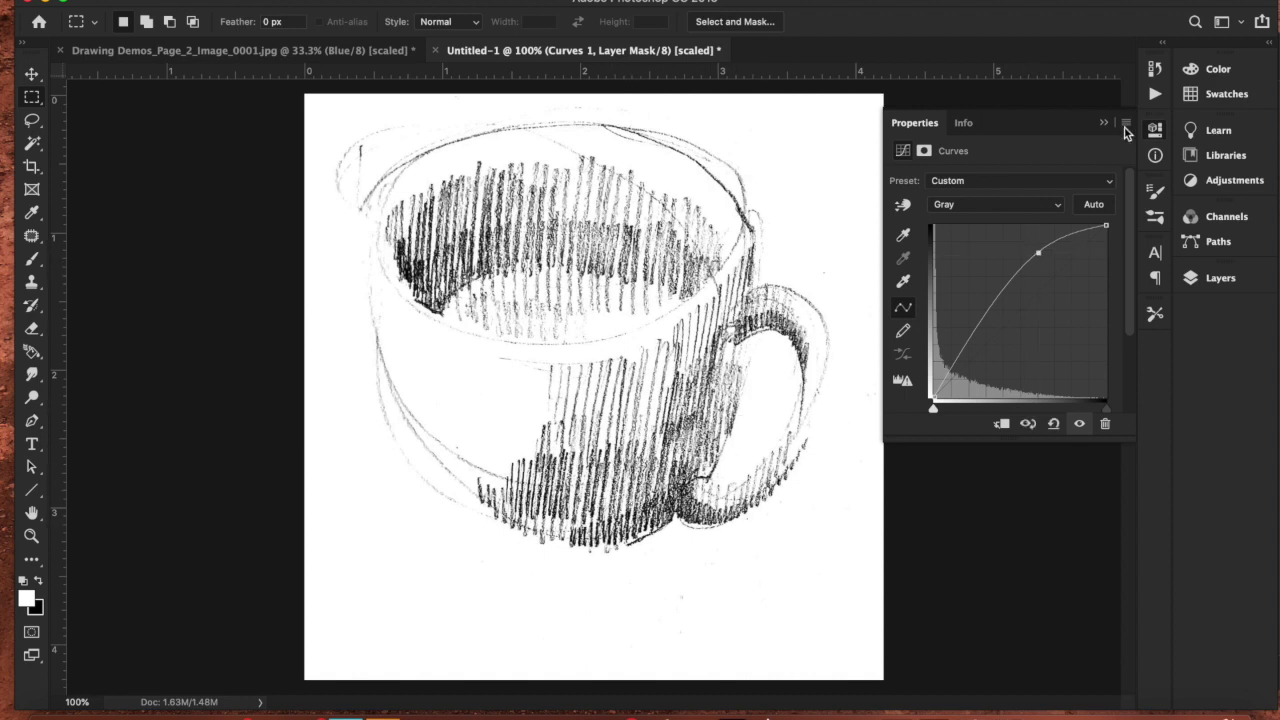
left_click(1101, 122)
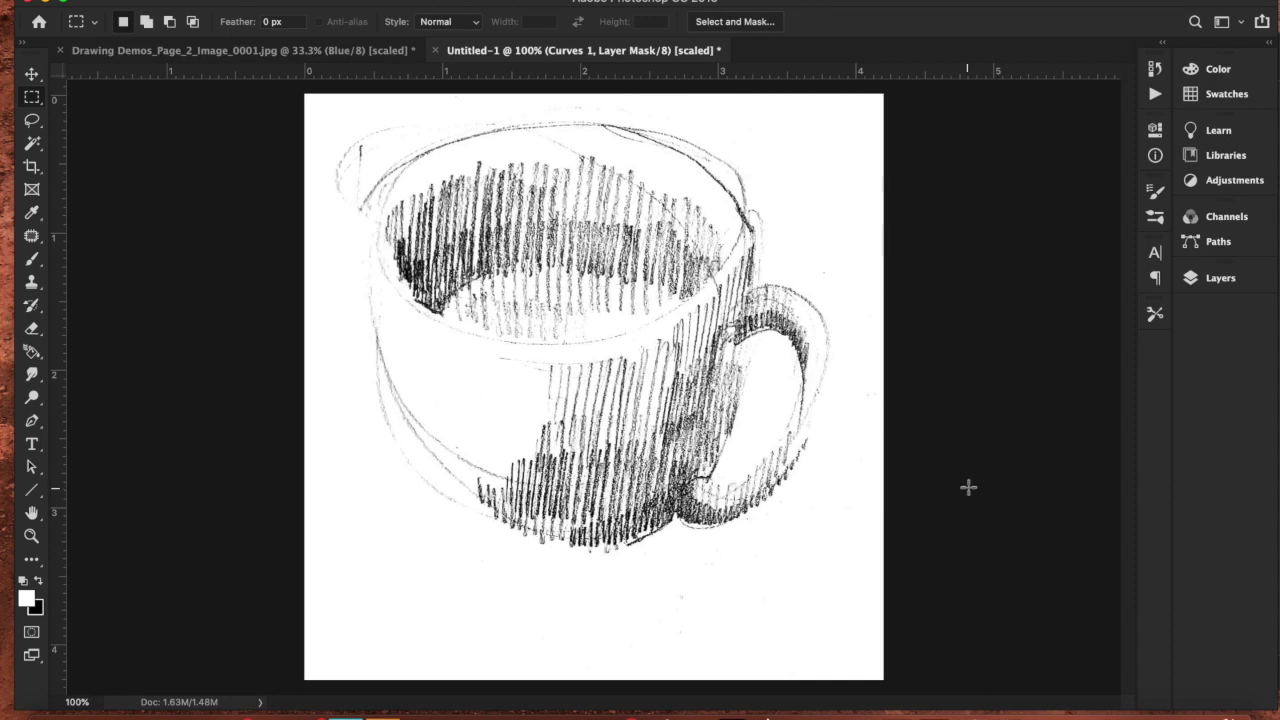
- Unlock the Background layer and merge the Curves 1 adjustment with Layer 1
left_click(1214, 280)
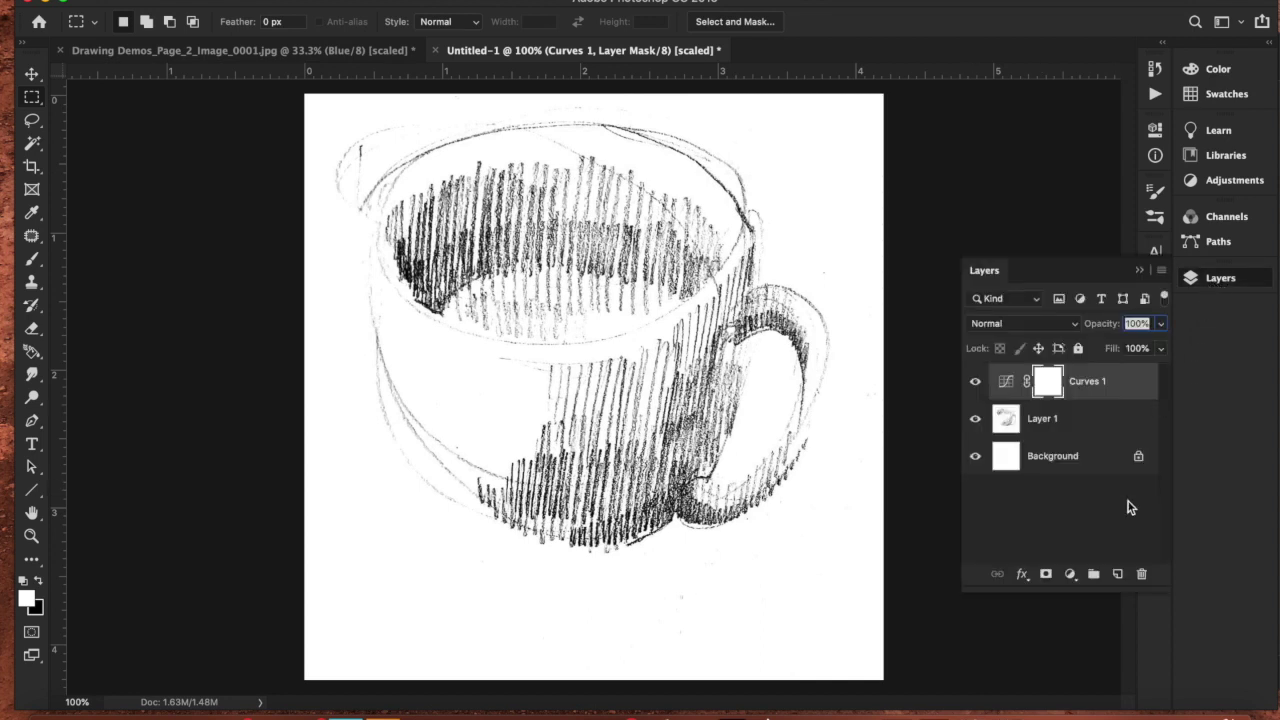
left_click(1139, 457)
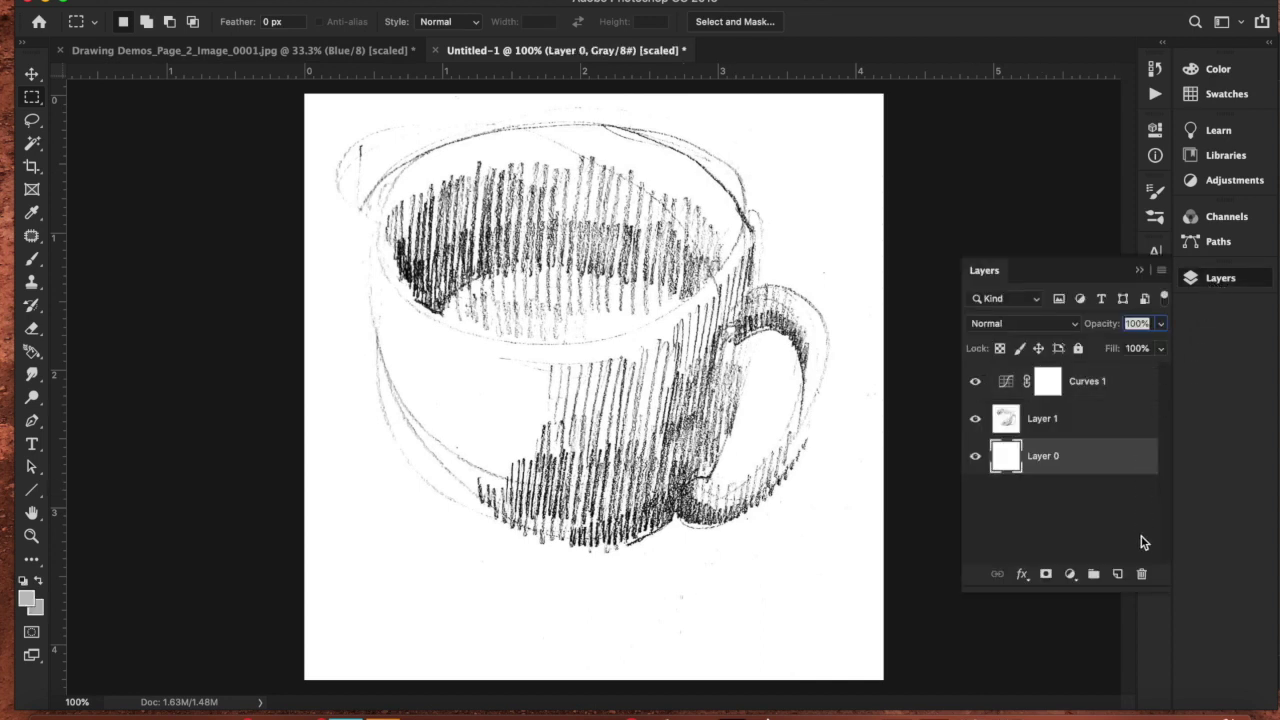
left_click(1099, 420)
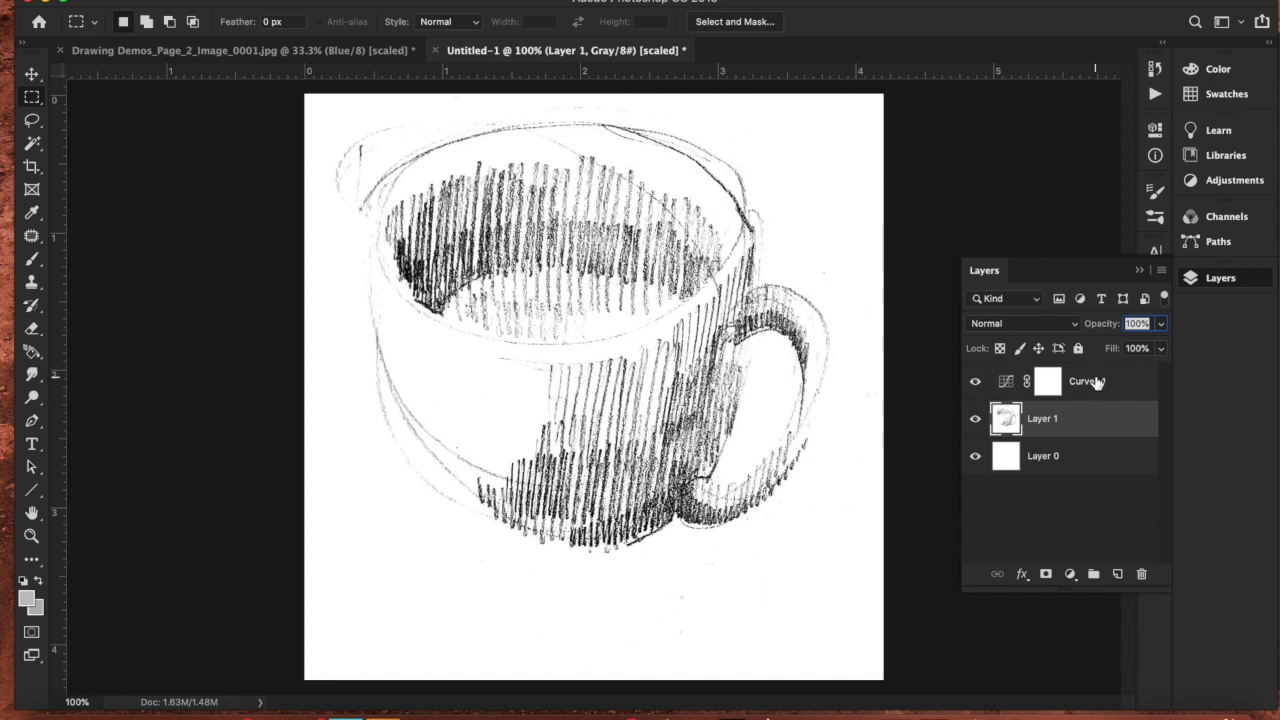
left_click(1096, 382, "shift")
right_click(1096, 383)
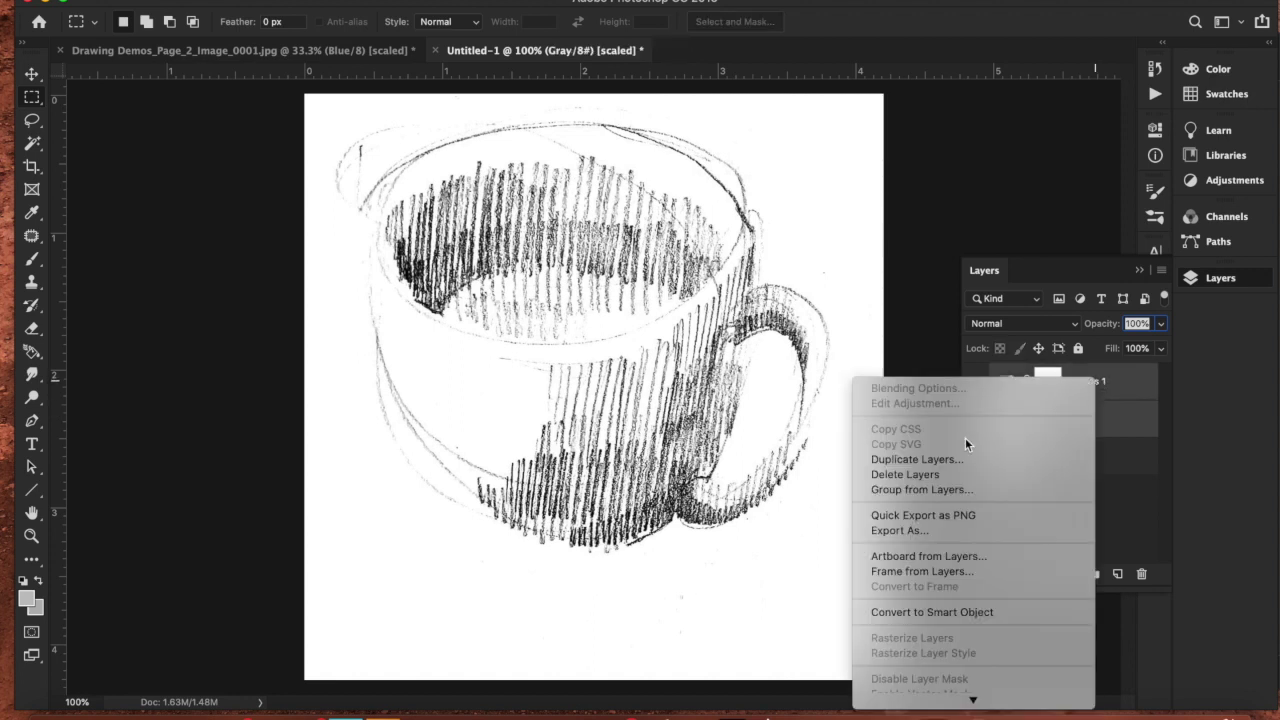
scroll(942, 604, "down", 5)
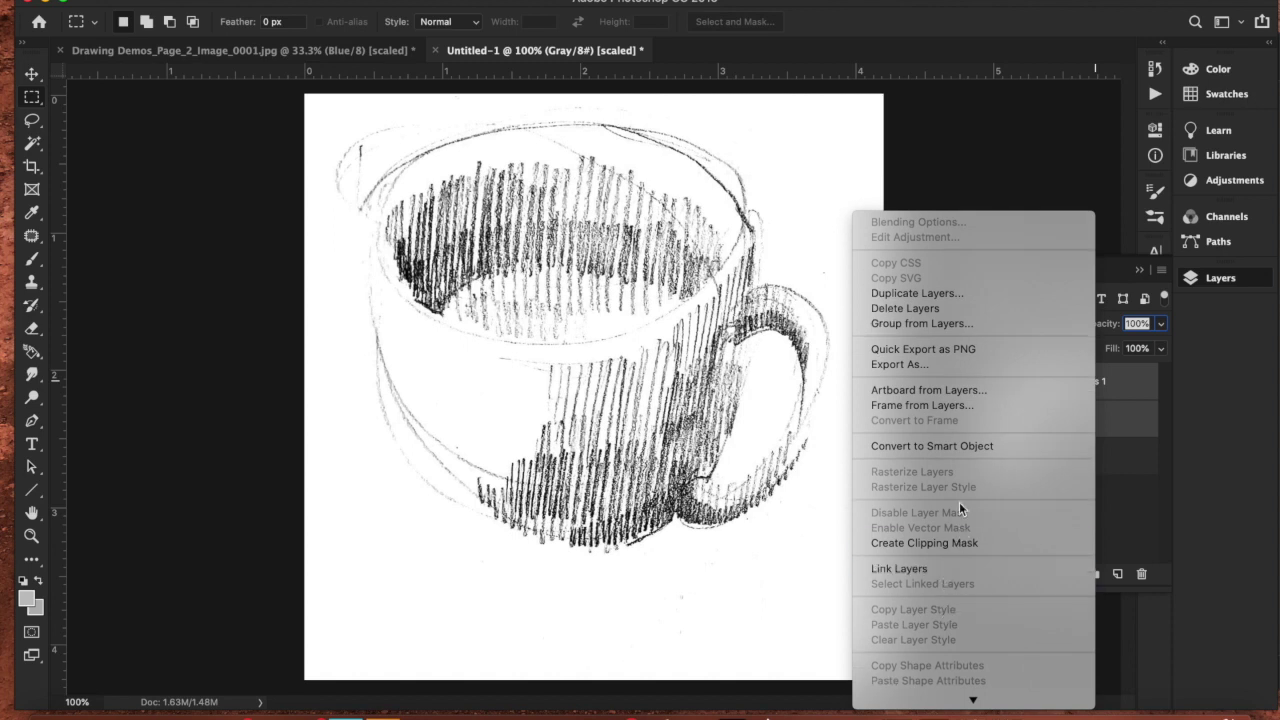
scroll(964, 470, "down", 7)
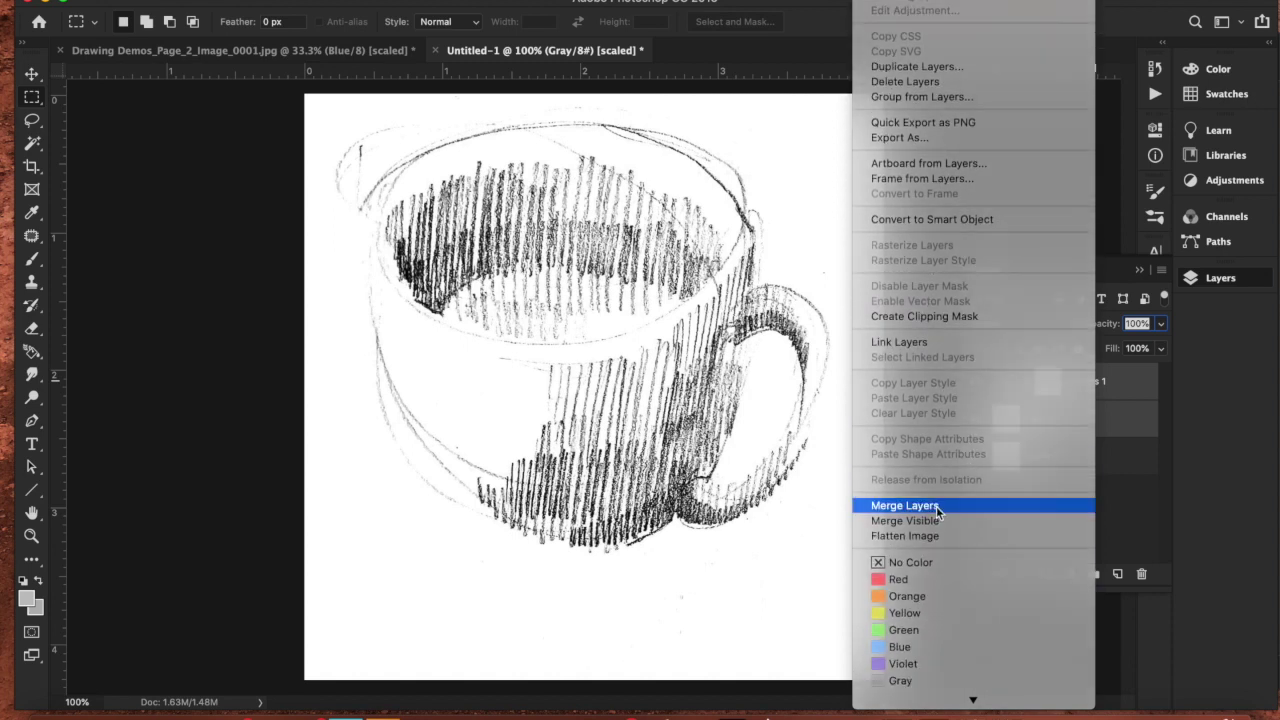
left_click(936, 506)
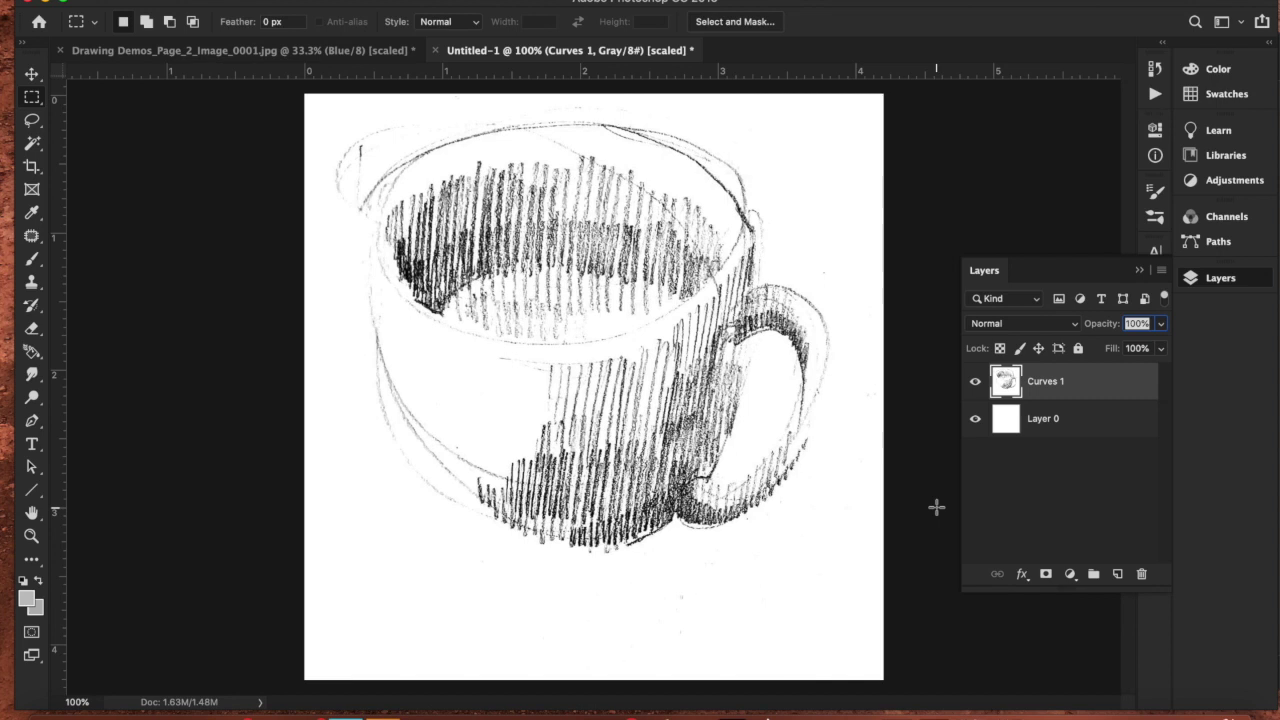
- Delete the blank white Layer 0 and clear the cup layer's white areas with a Magic Wand selection at tolerance 10
left_click(1038, 426)
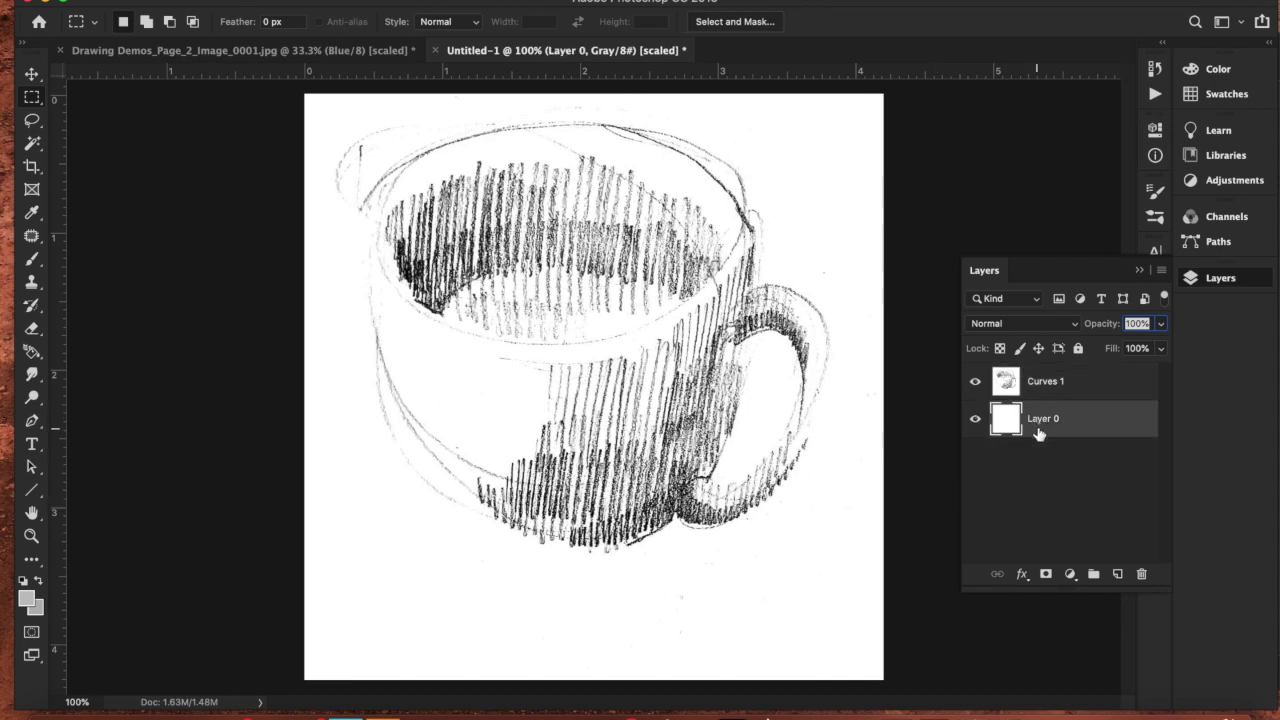
key("Delete")
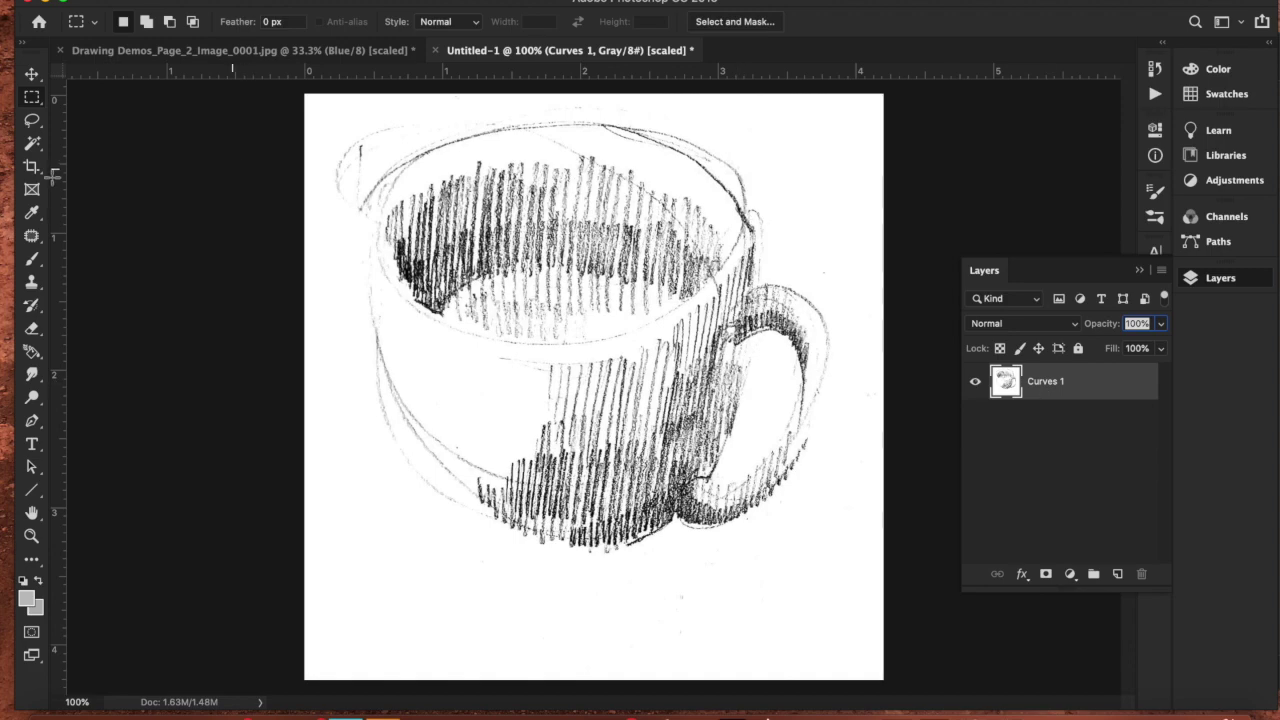
left_click(33, 146)
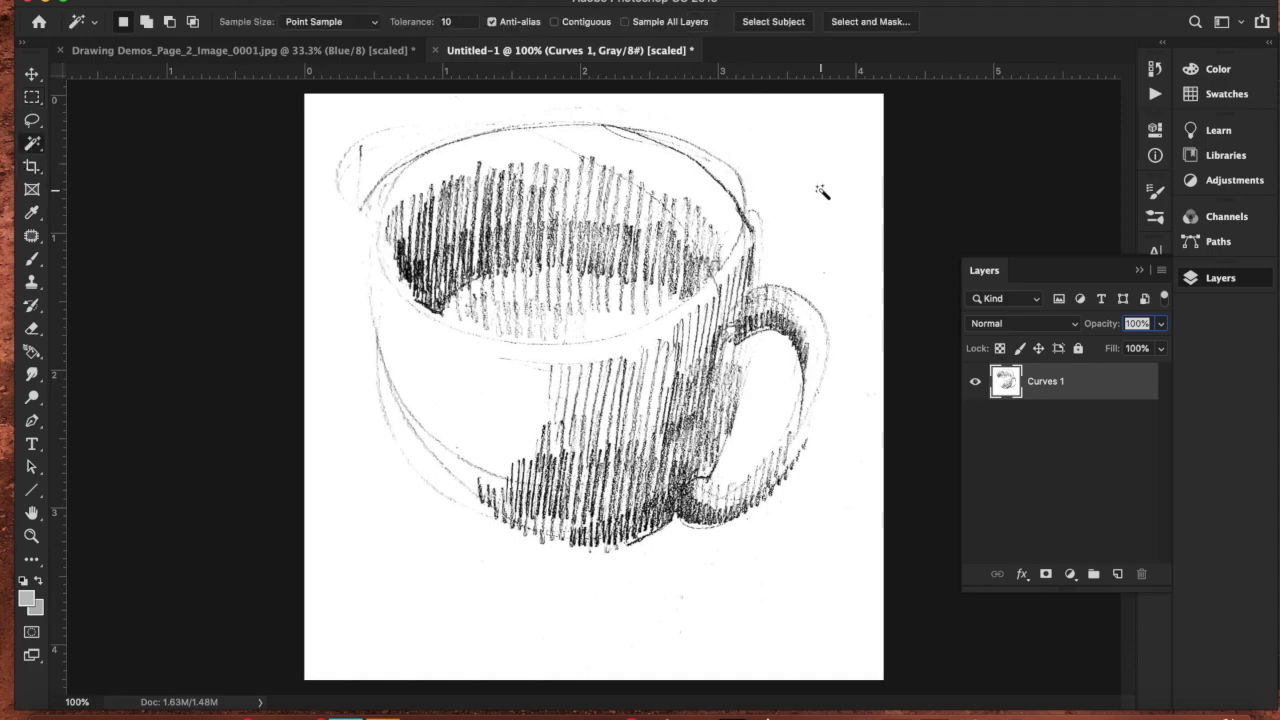
left_click(822, 192)
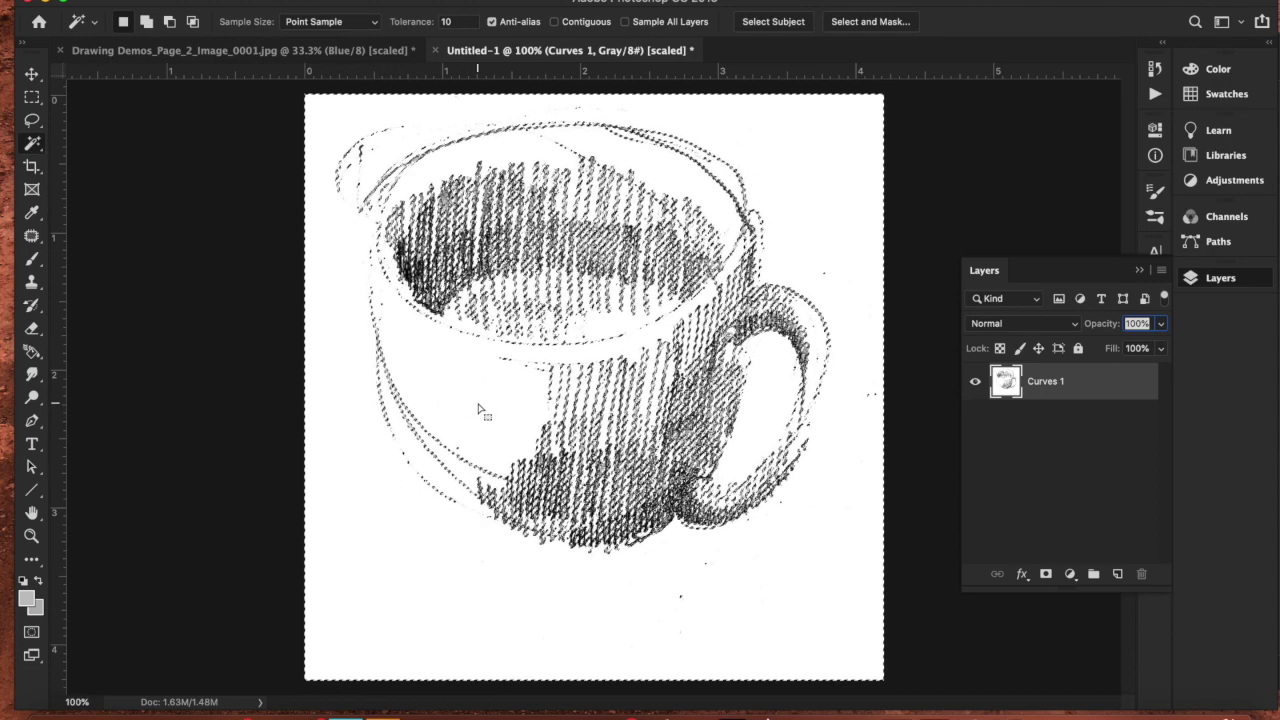
key("Delete")
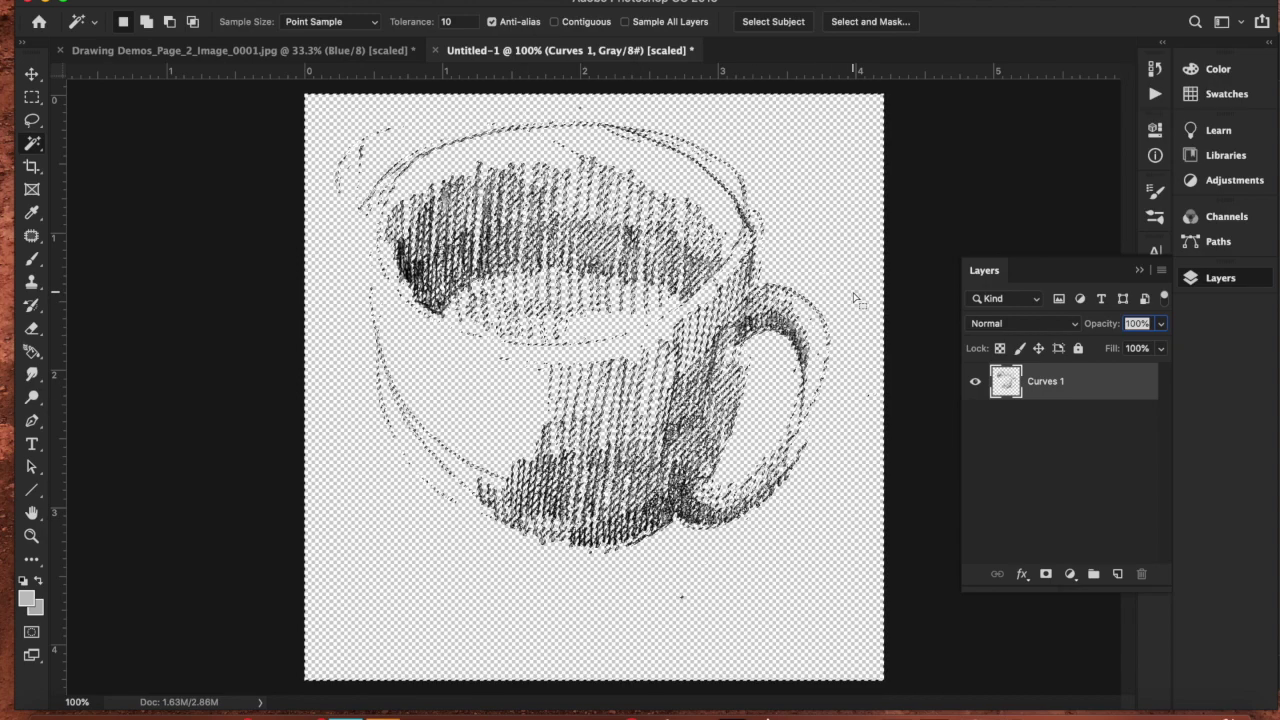
key("d")
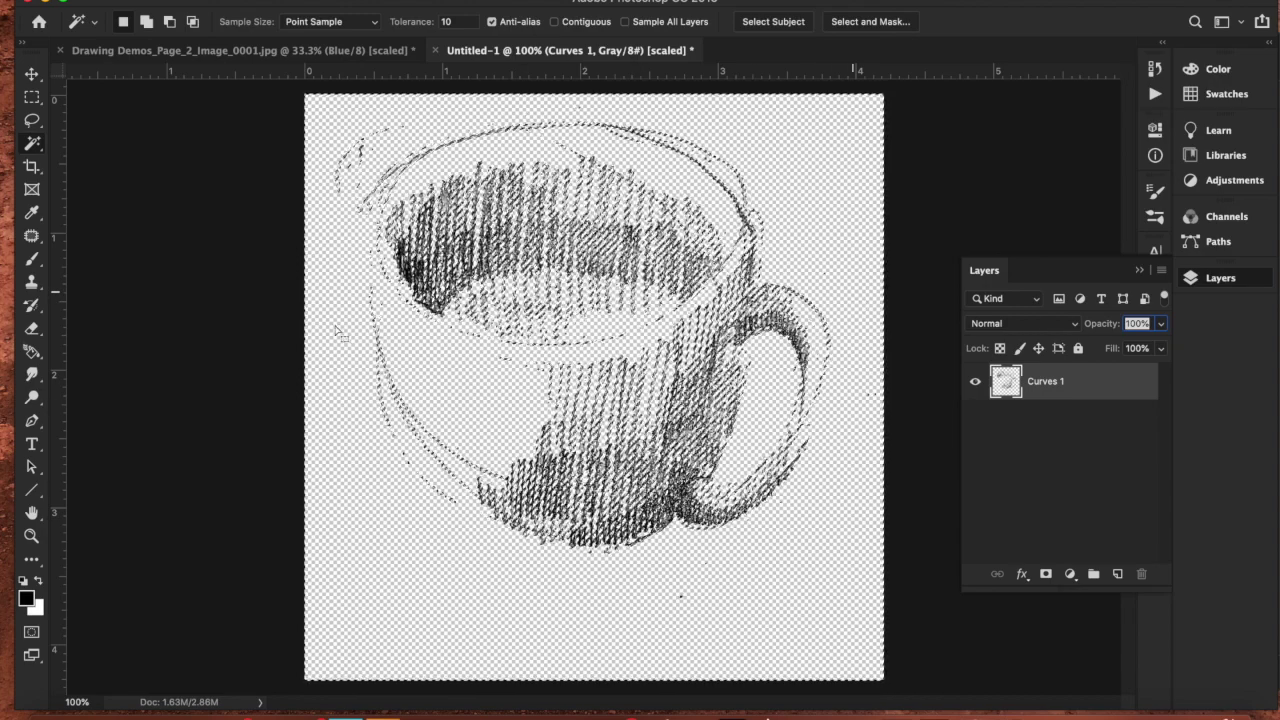
key("ctrl+d")
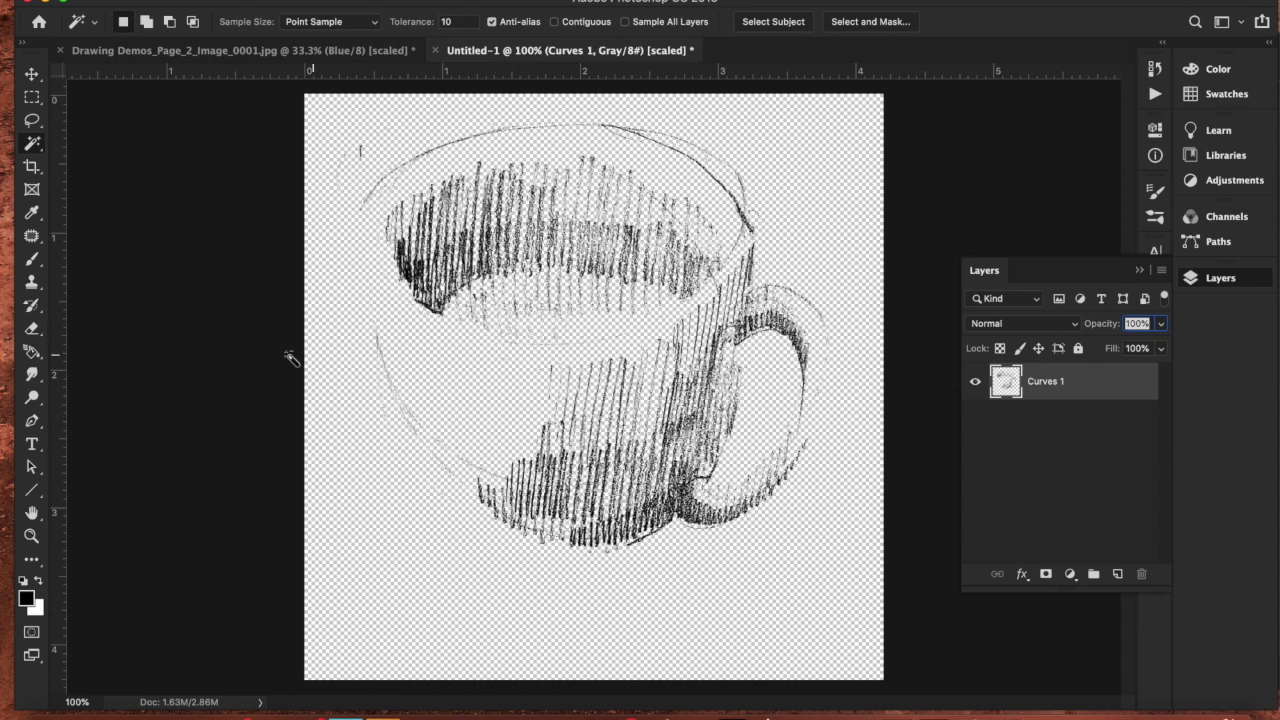
- Set up the Brush tool at 58% opacity and choose a light mint green foreground color with hue 171
left_click(32, 258)
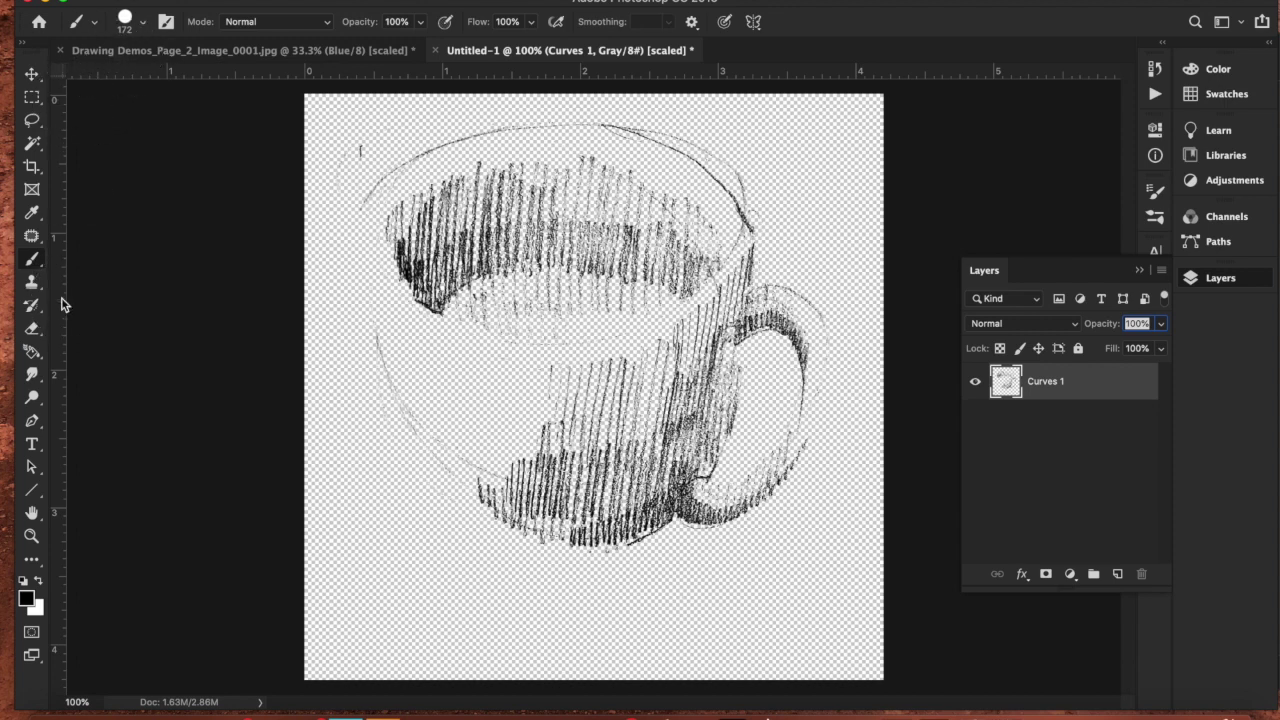
left_click(140, 23)
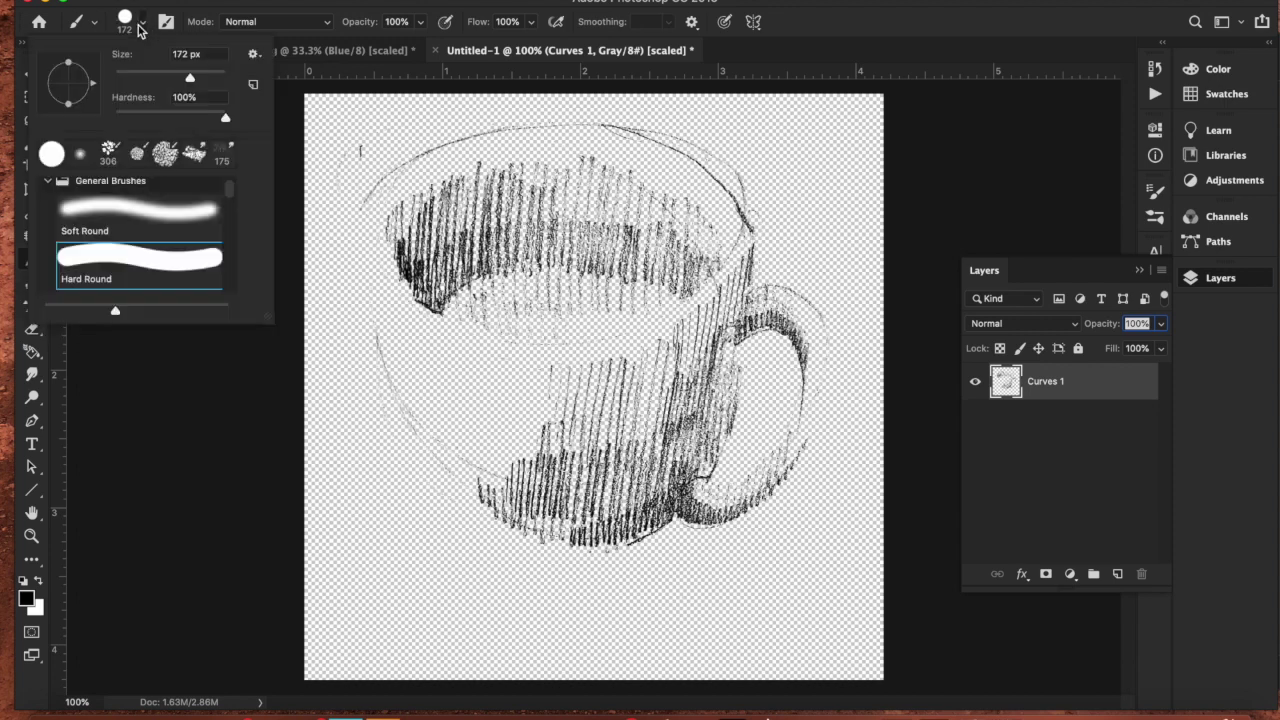
left_click(420, 22)
left_click_drag(419, 44, 386, 44)
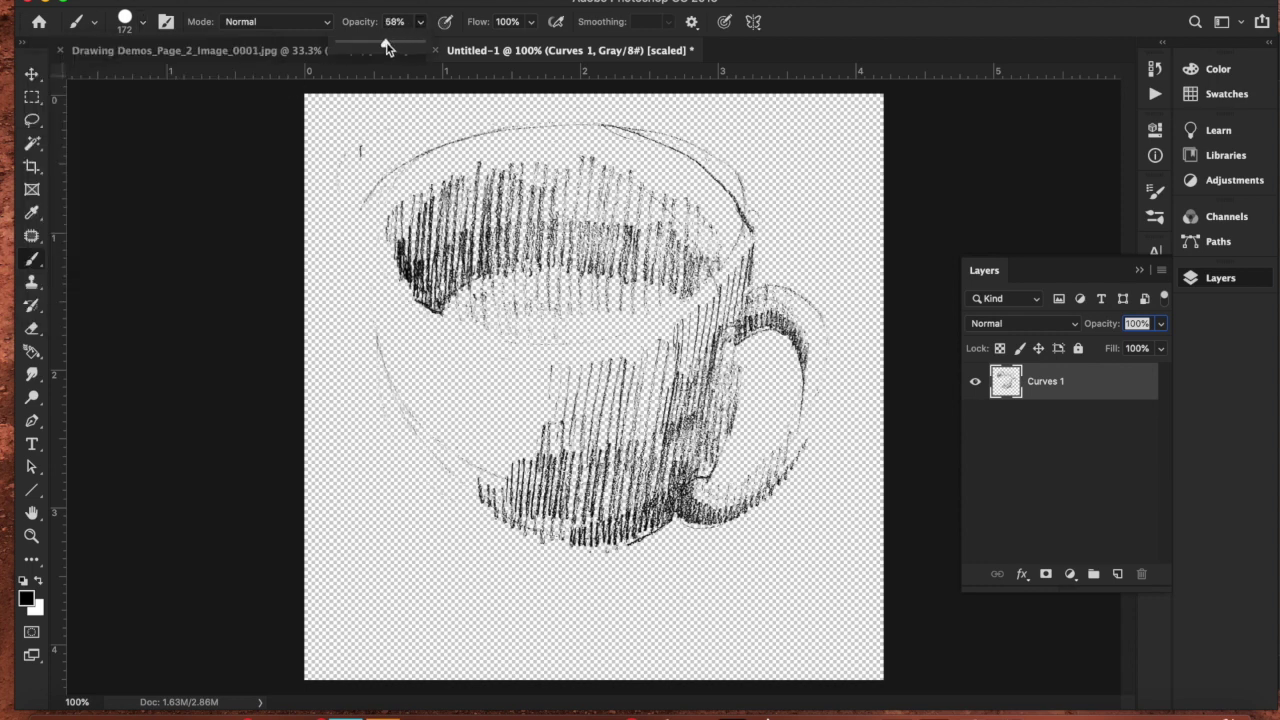
left_click(26, 598)
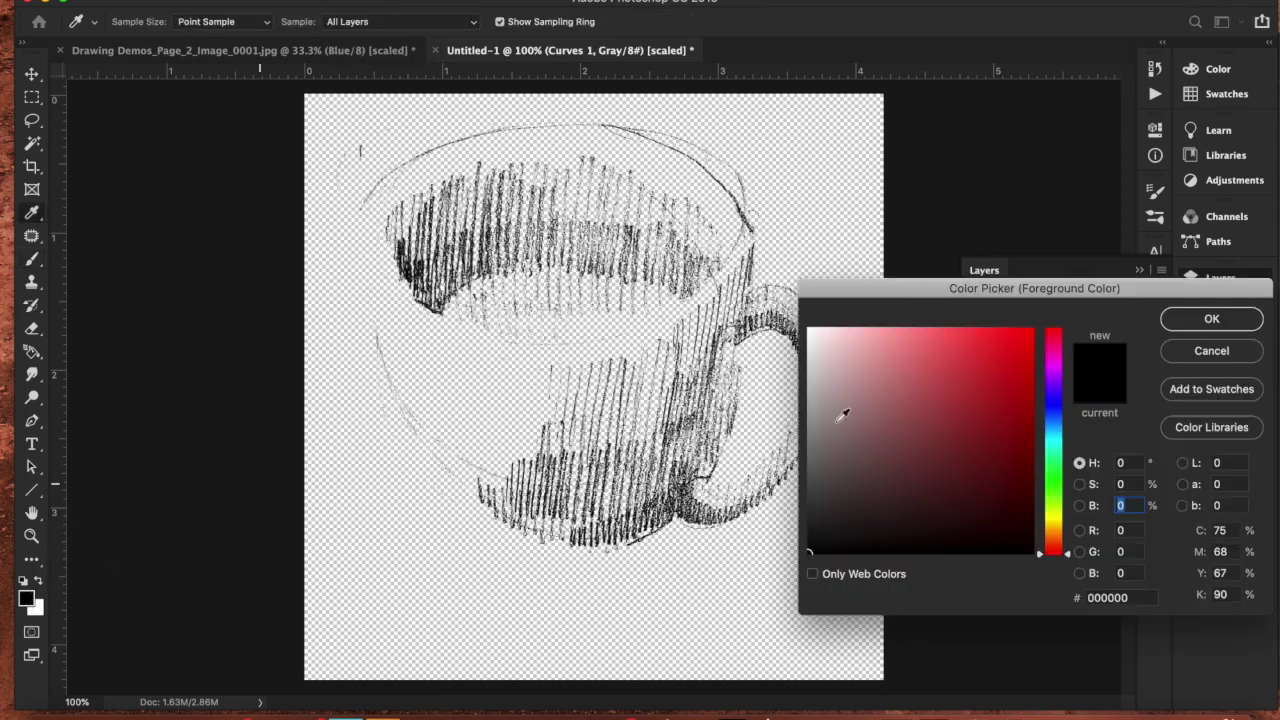
left_click(1063, 448)
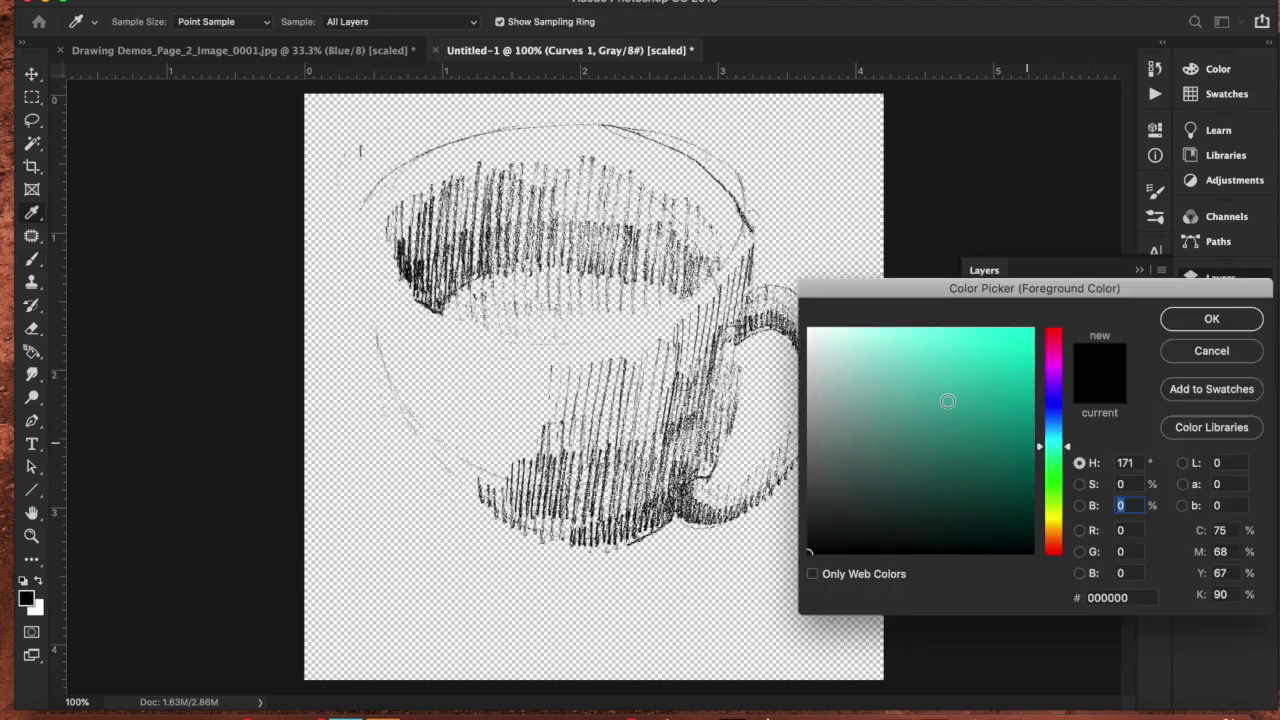
left_click(870, 347)
left_click(1210, 320)
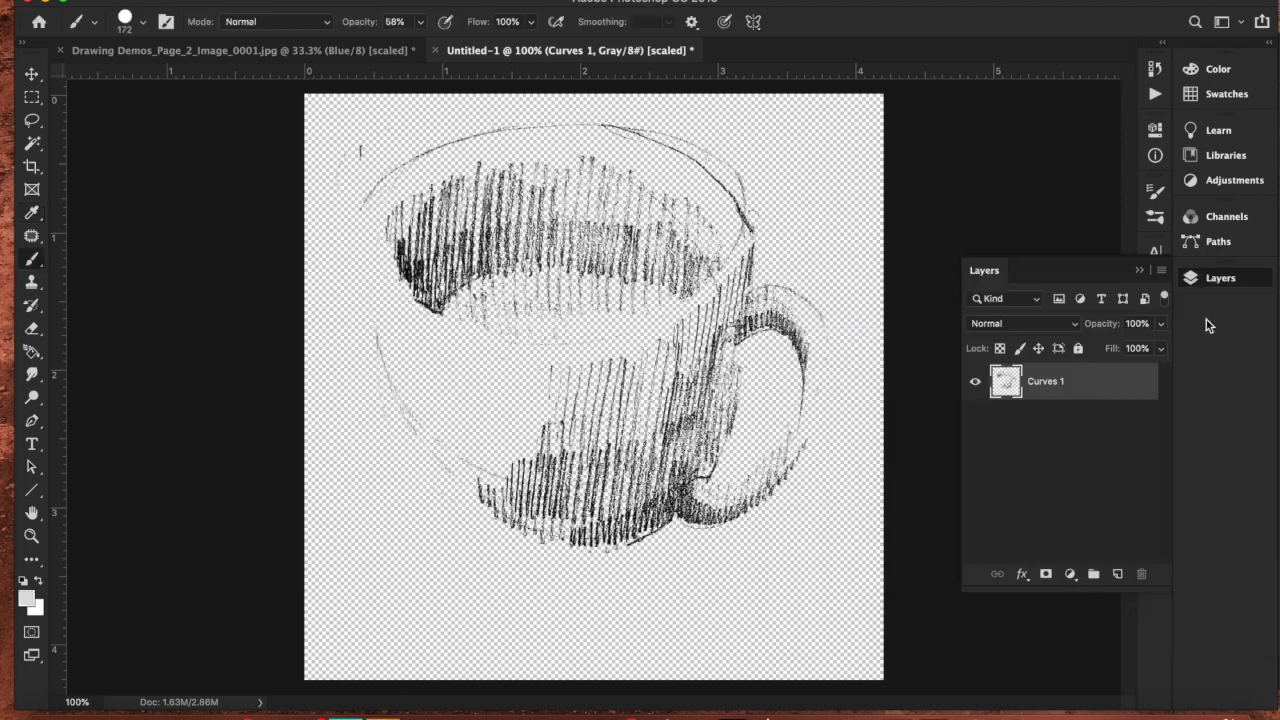
- Undo the newly added blank layer and convert the document's color mode to RGB Color
left_click(1117, 573)
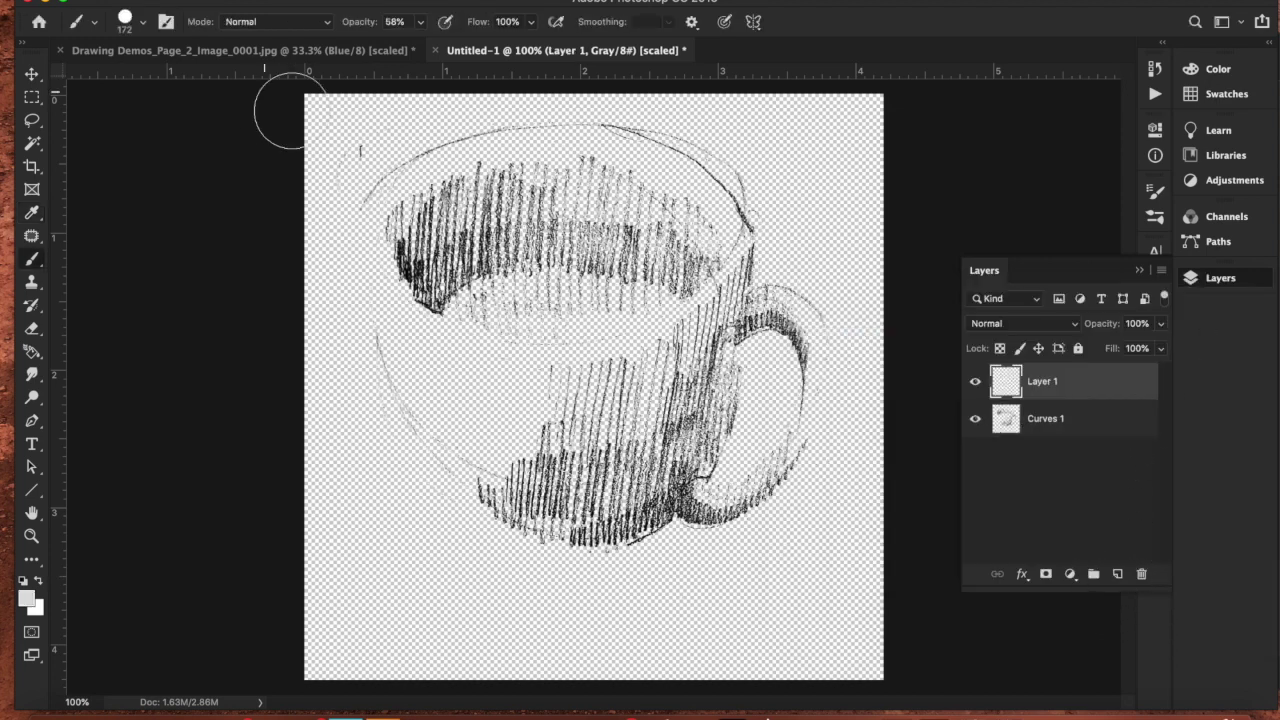
key("super+z")
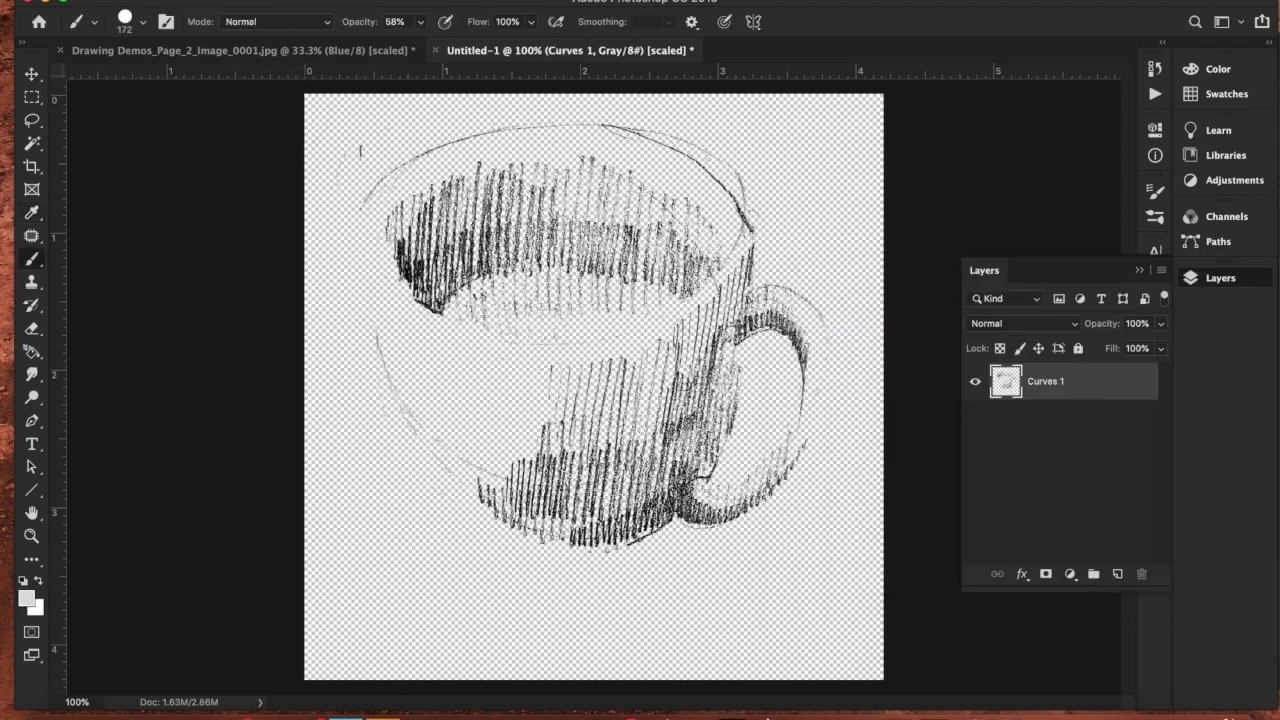
left_click(238, 0)
mouse_move(300, 2)
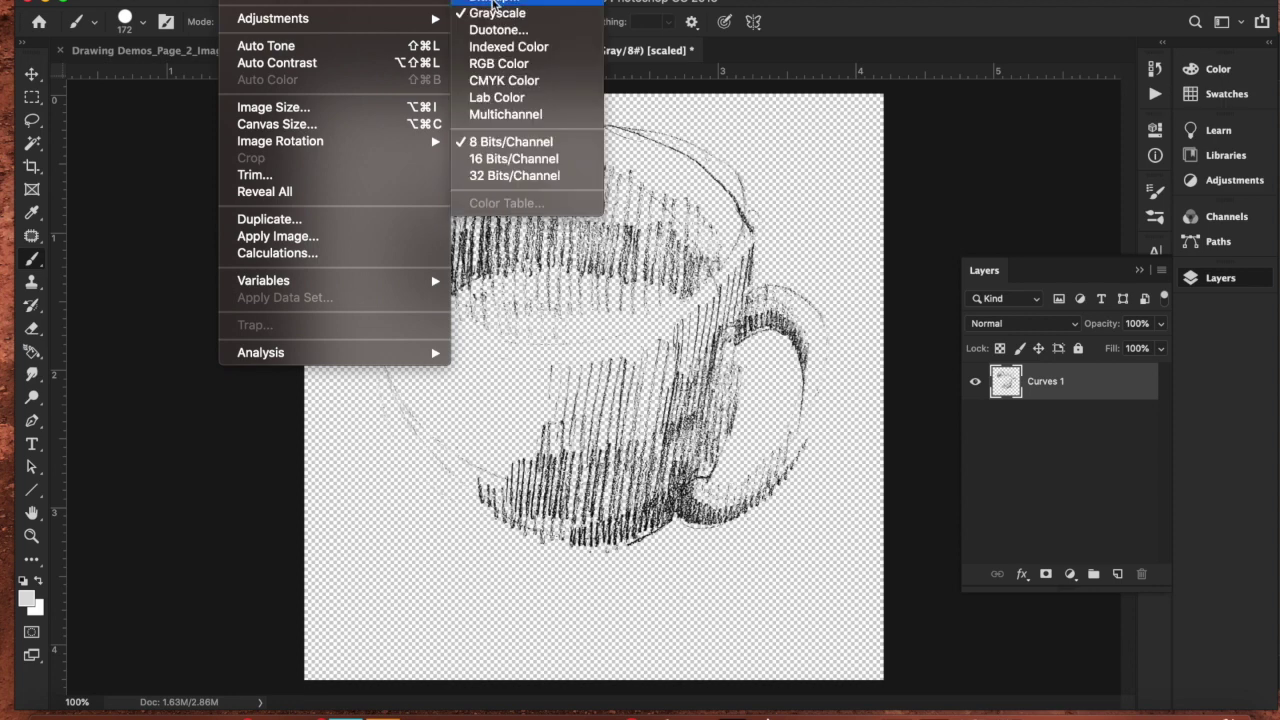
left_click(510, 63)
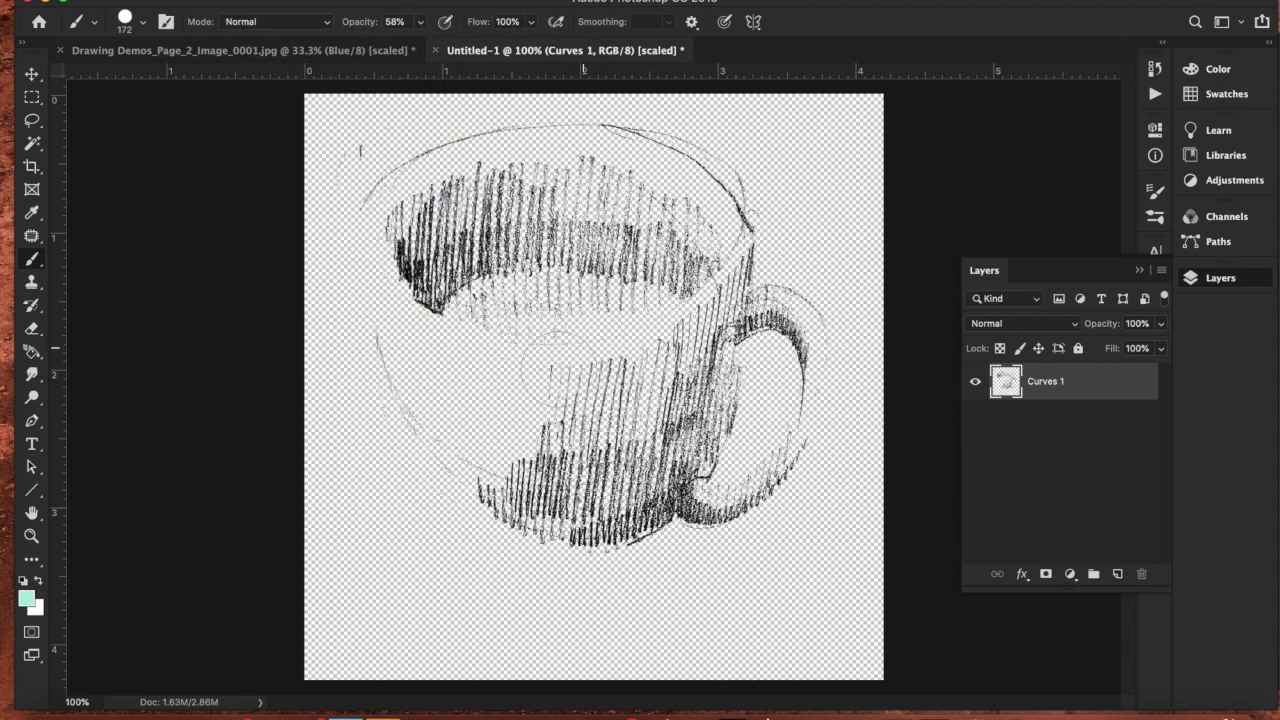
- Add a new layer and paint the cup's body and interior mint green with the 172 px Hard Round brush
left_click(1118, 576)
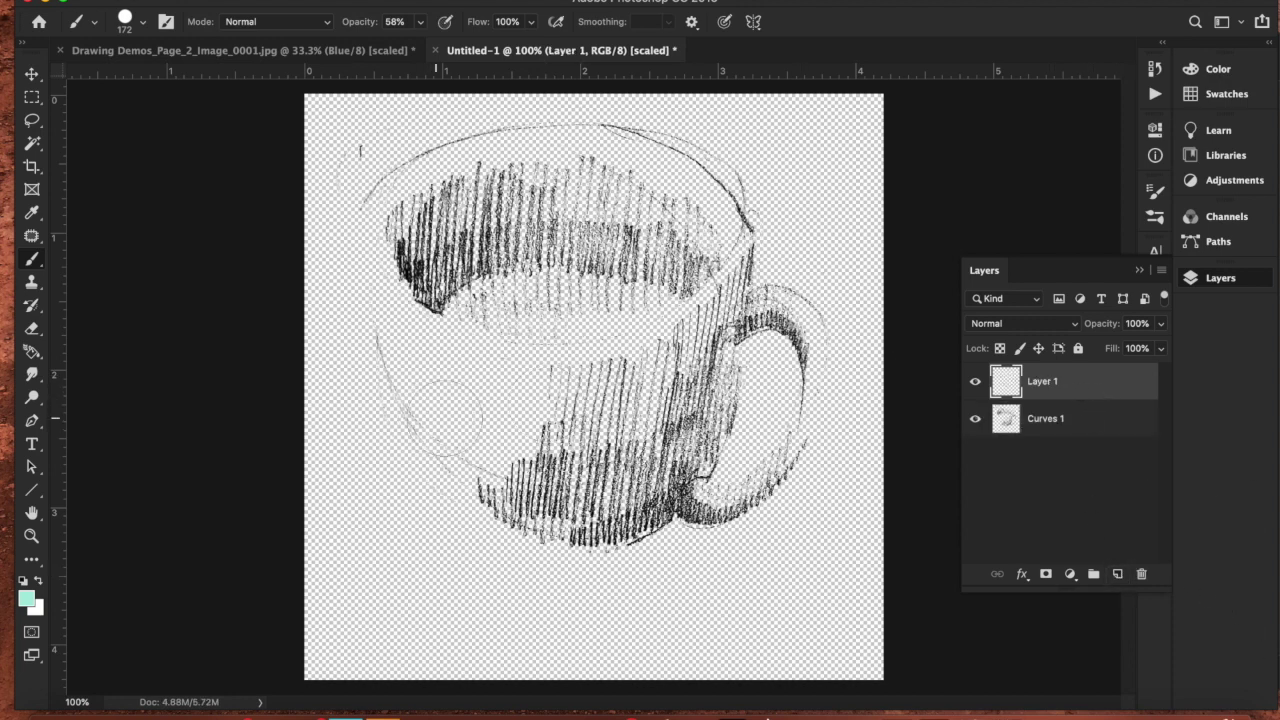
mouse_move(447, 418)
left_mouse_down()
mouse_move(411, 352)
mouse_move(405, 228)
mouse_move(480, 185)
mouse_move(620, 170)
mouse_move(708, 300)
left_mouse_up()
mouse_move(716, 256)
left_mouse_down()
mouse_move(480, 320)
mouse_move(510, 345)
mouse_move(590, 230)
mouse_move(600, 237)
mouse_move(445, 428)
mouse_move(570, 500)
mouse_move(605, 460)
mouse_move(640, 340)
mouse_move(715, 400)
mouse_move(730, 370)
mouse_move(650, 505)
mouse_move(730, 390)
left_mouse_up()
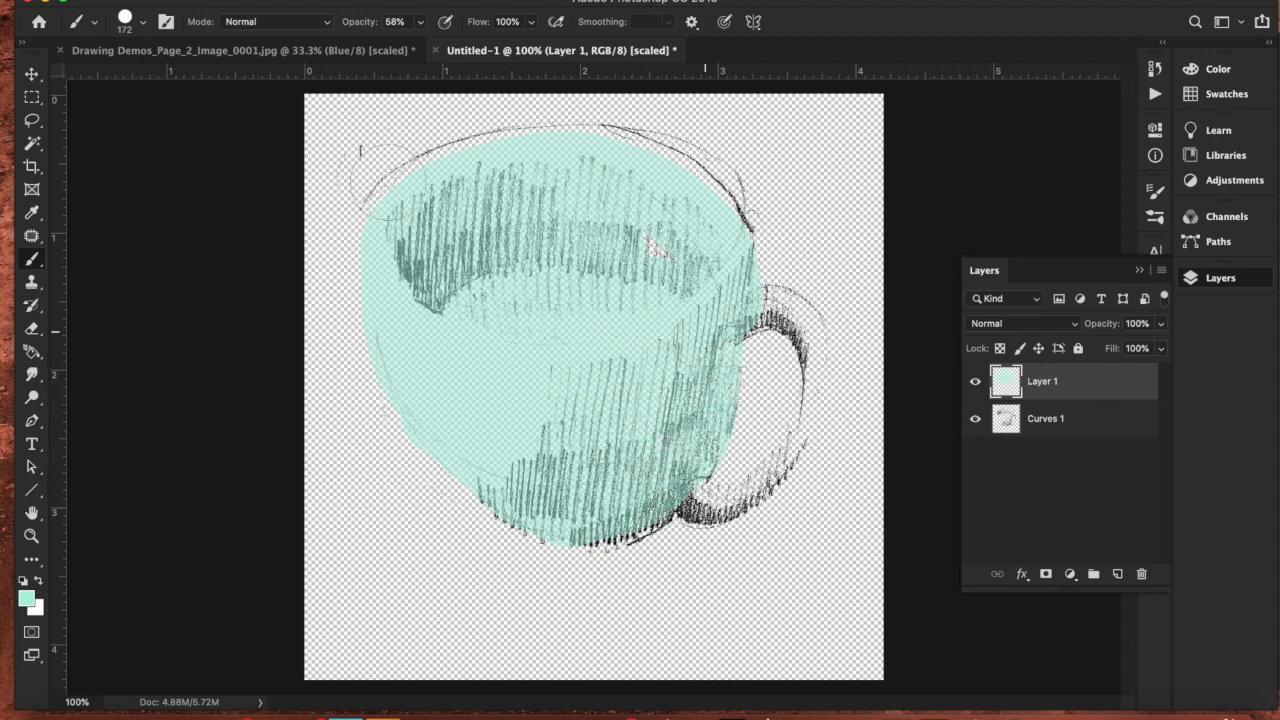
- Paint the cup's handle mint green with the brush size reduced to 57 px, and move the Curves 1 line layer above Layer 1
left_click(144, 24)
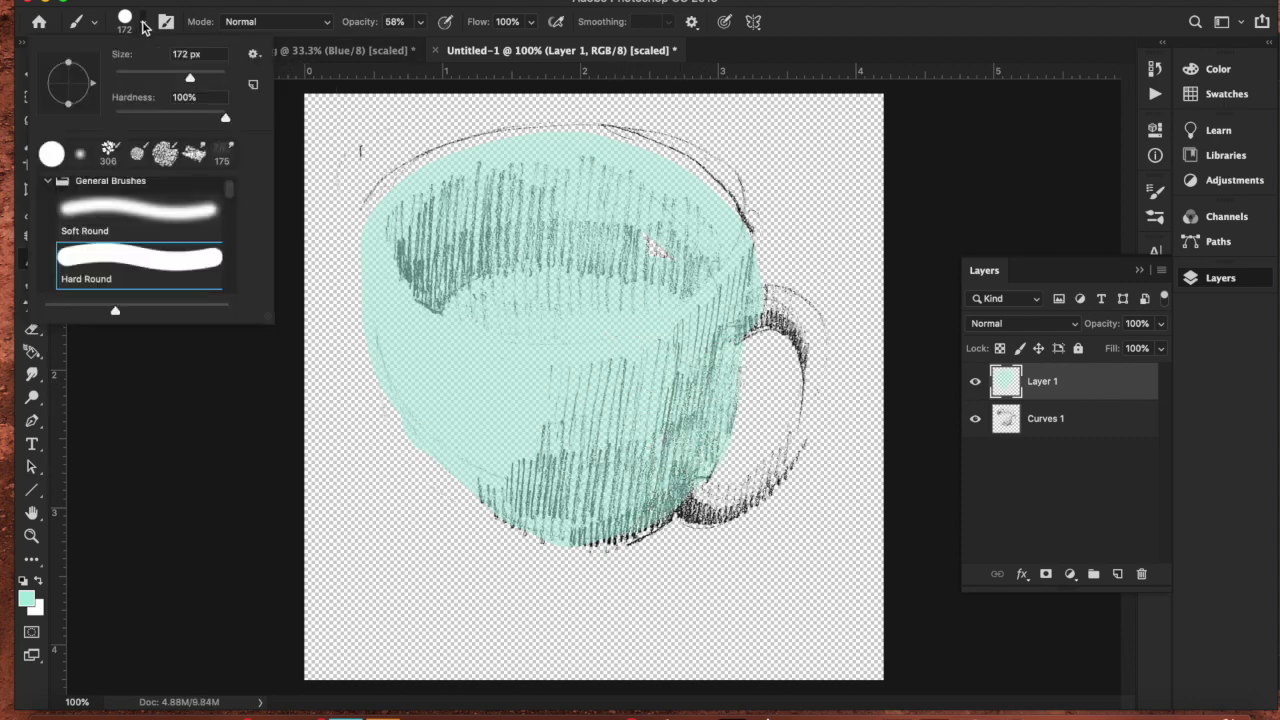
left_click_drag(188, 74, 145, 74)
left_click(748, 320)
mouse_move(750, 318)
left_mouse_down()
mouse_move(788, 304)
mouse_move(769, 312)
mouse_move(820, 321)
mouse_move(760, 298)
mouse_move(807, 346)
mouse_move(811, 426)
mouse_move(791, 461)
mouse_move(678, 491)
mouse_move(714, 486)
mouse_move(673, 510)
left_mouse_up()
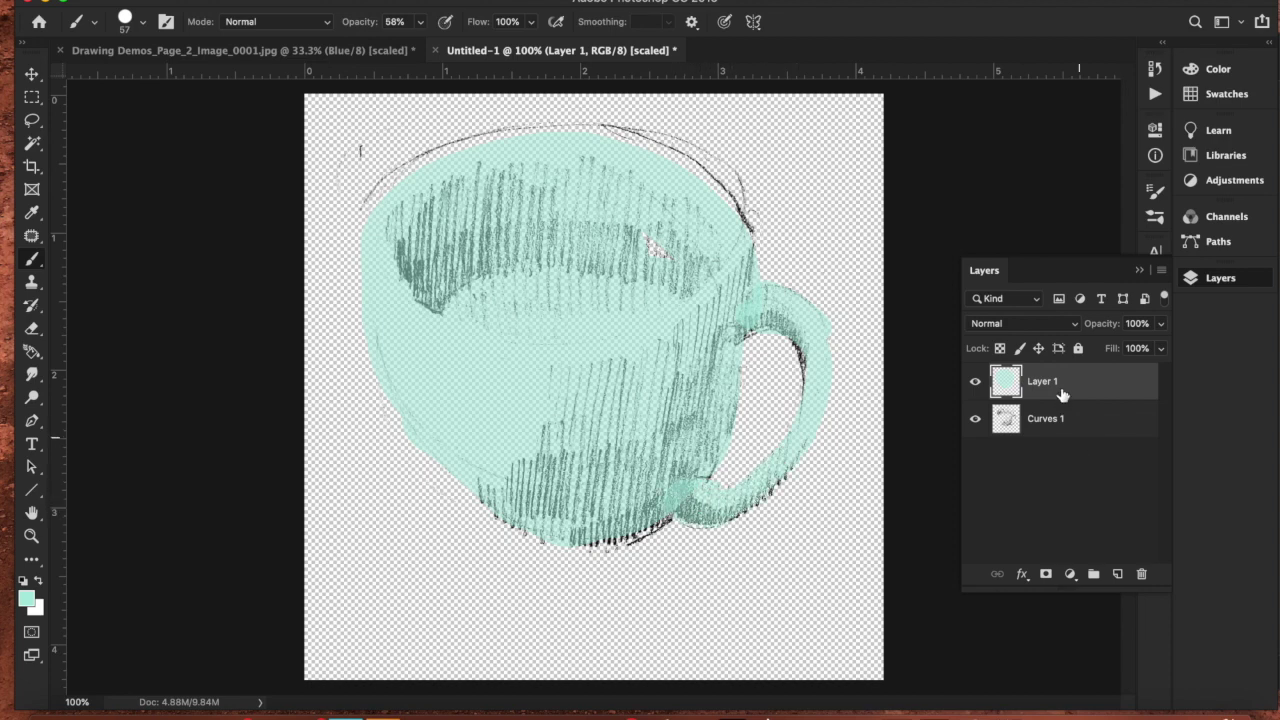
left_click_drag(1066, 429, 1066, 373)
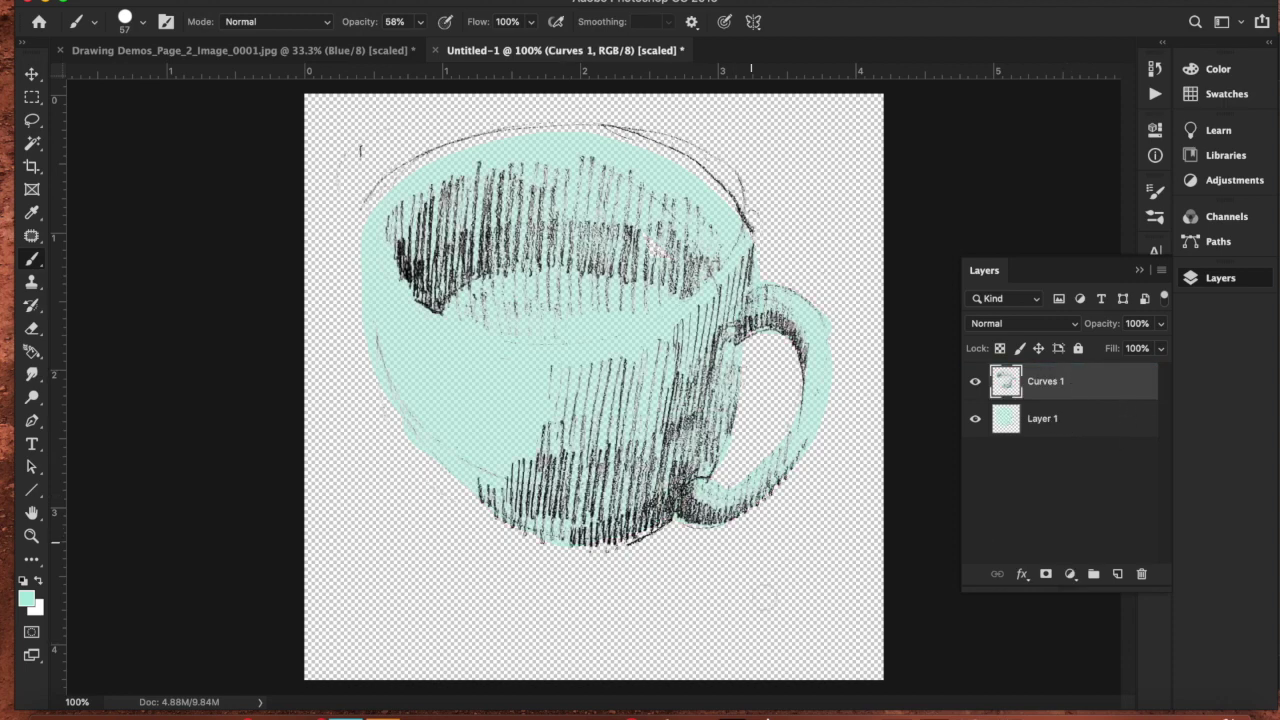
- Save a PNG copy named mug.png to the Desktop, replacing the existing file
left_click(165, 0)
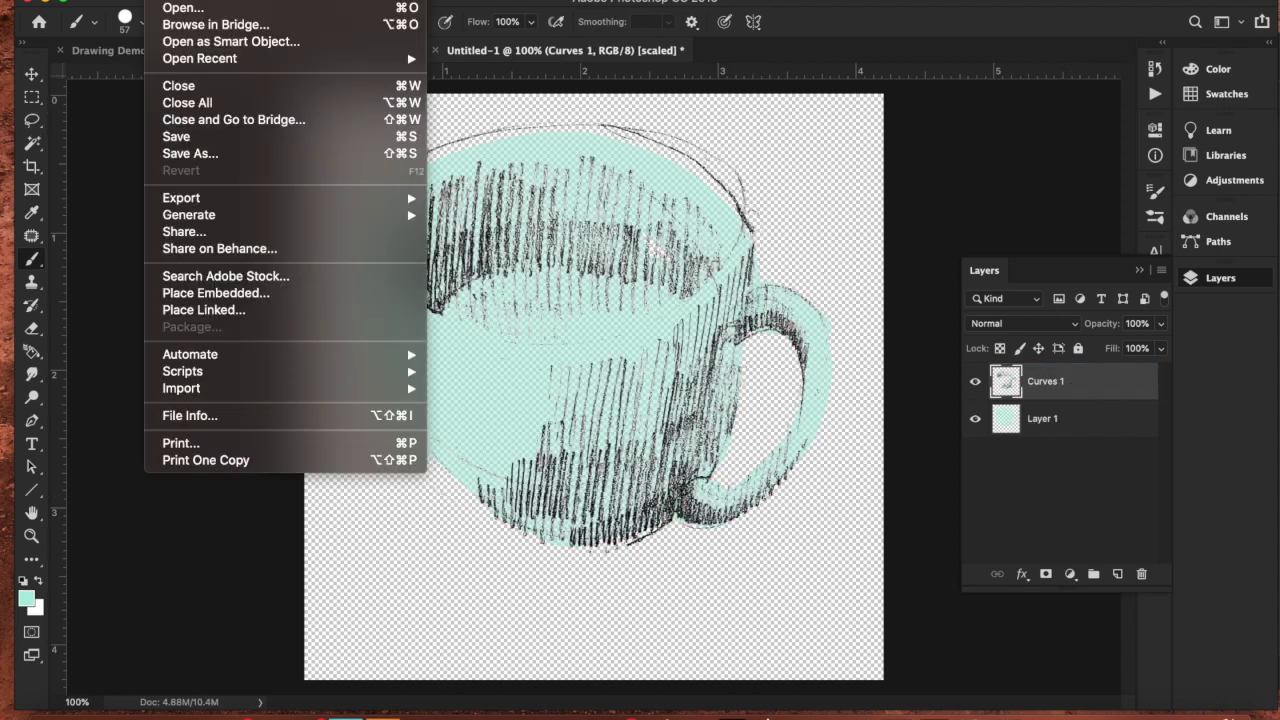
left_click(203, 155)
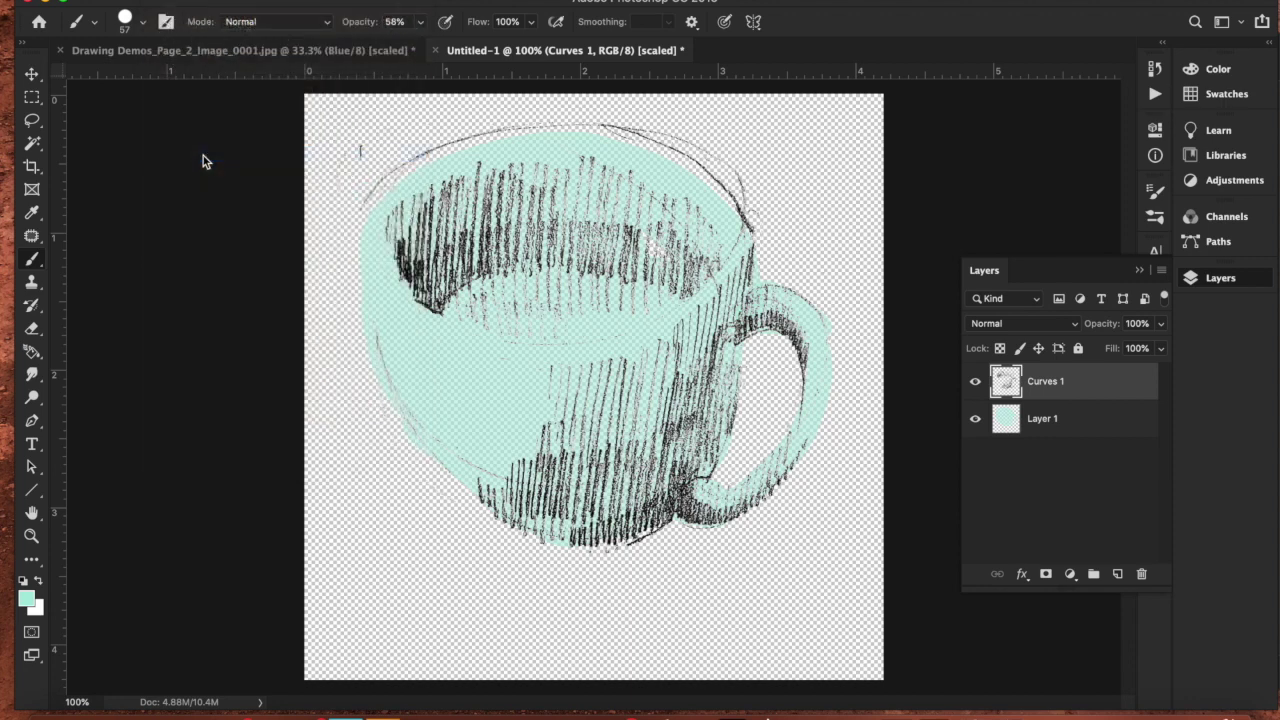
type("mug")
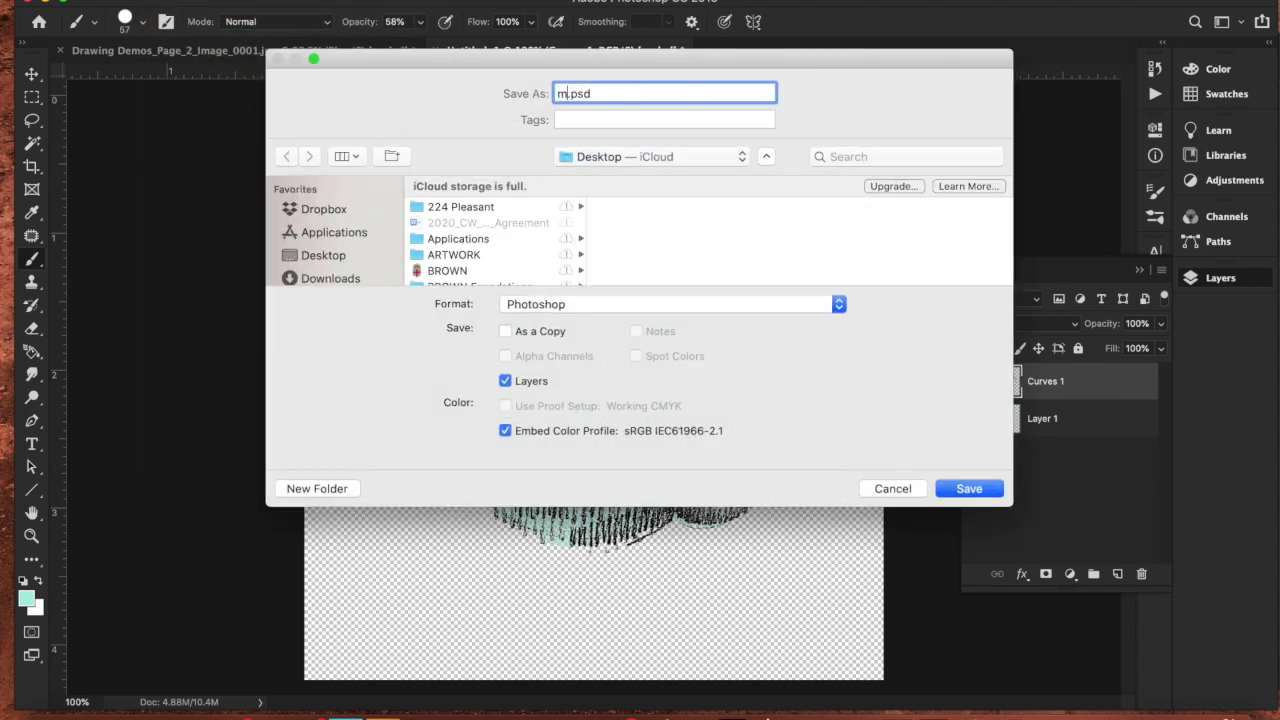
left_click(839, 305)
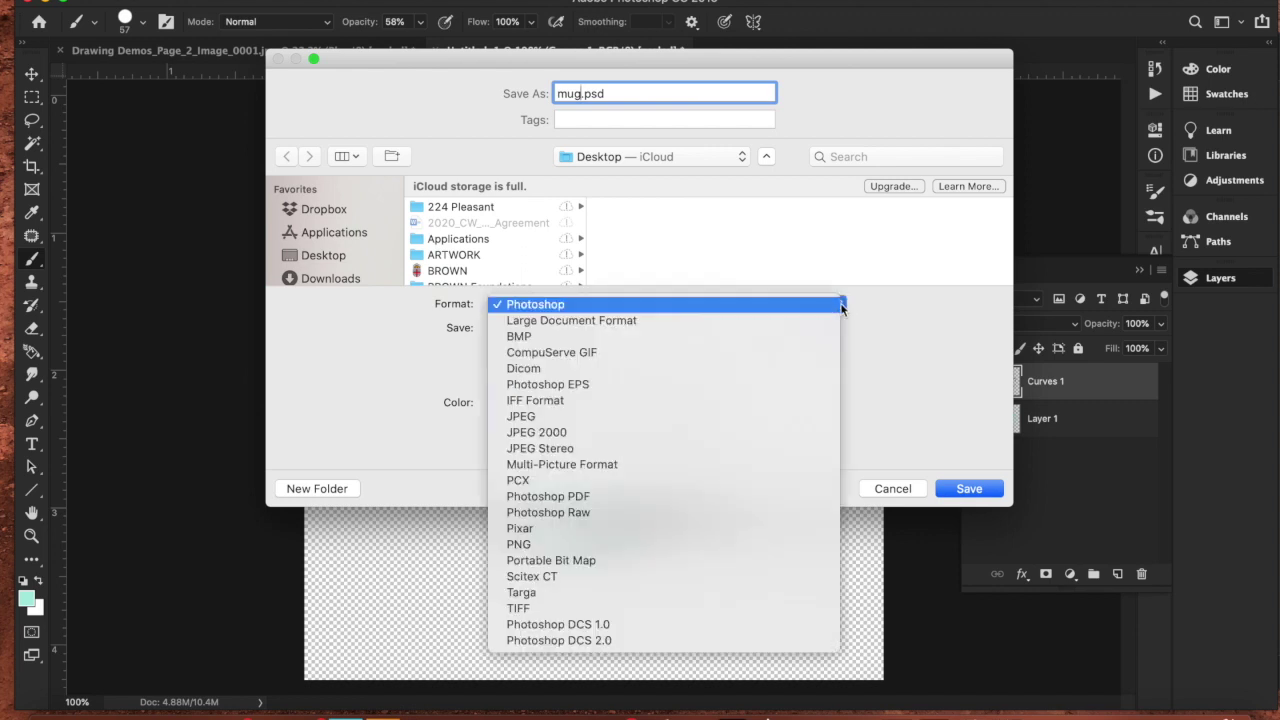
left_click(520, 546)
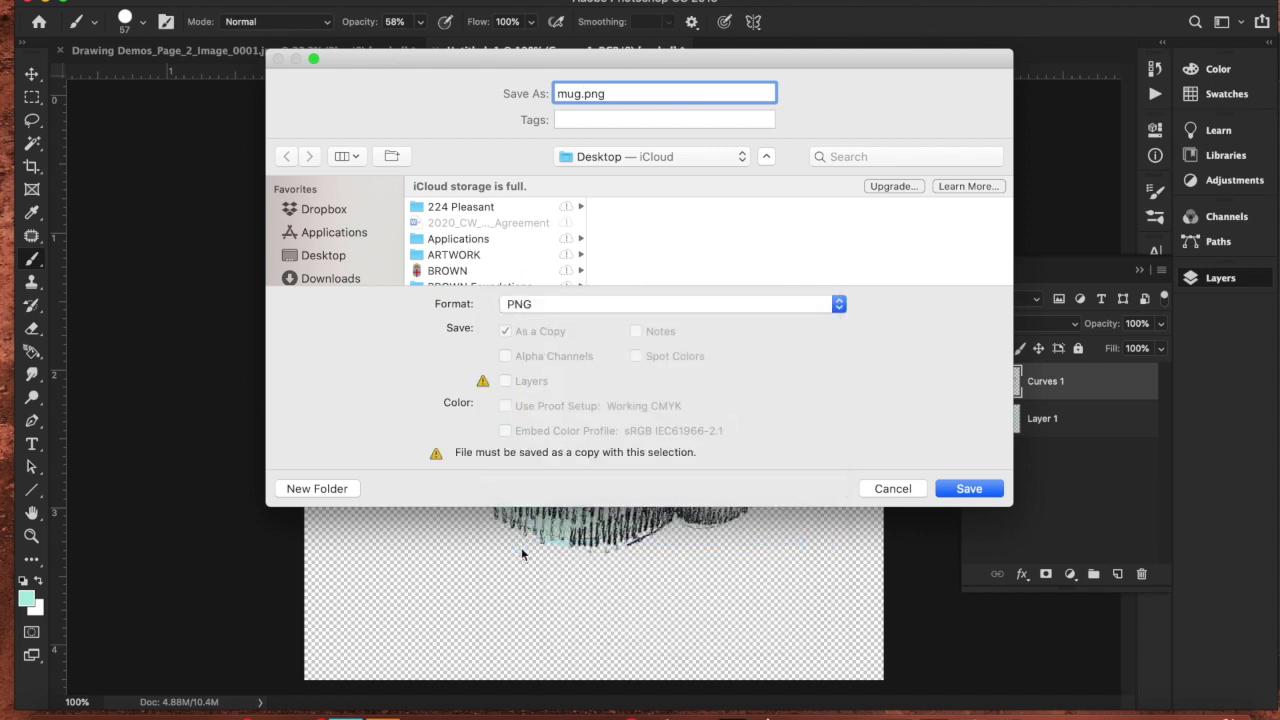
left_click(967, 489)
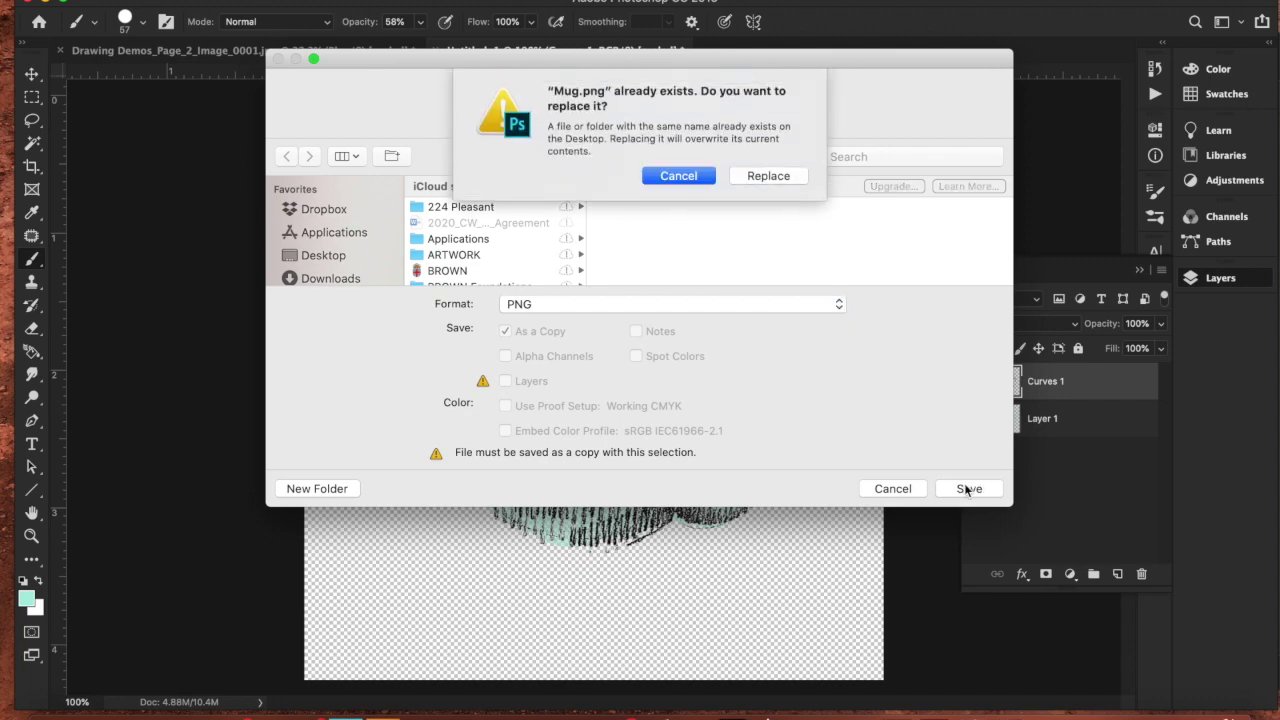
left_click(764, 176)
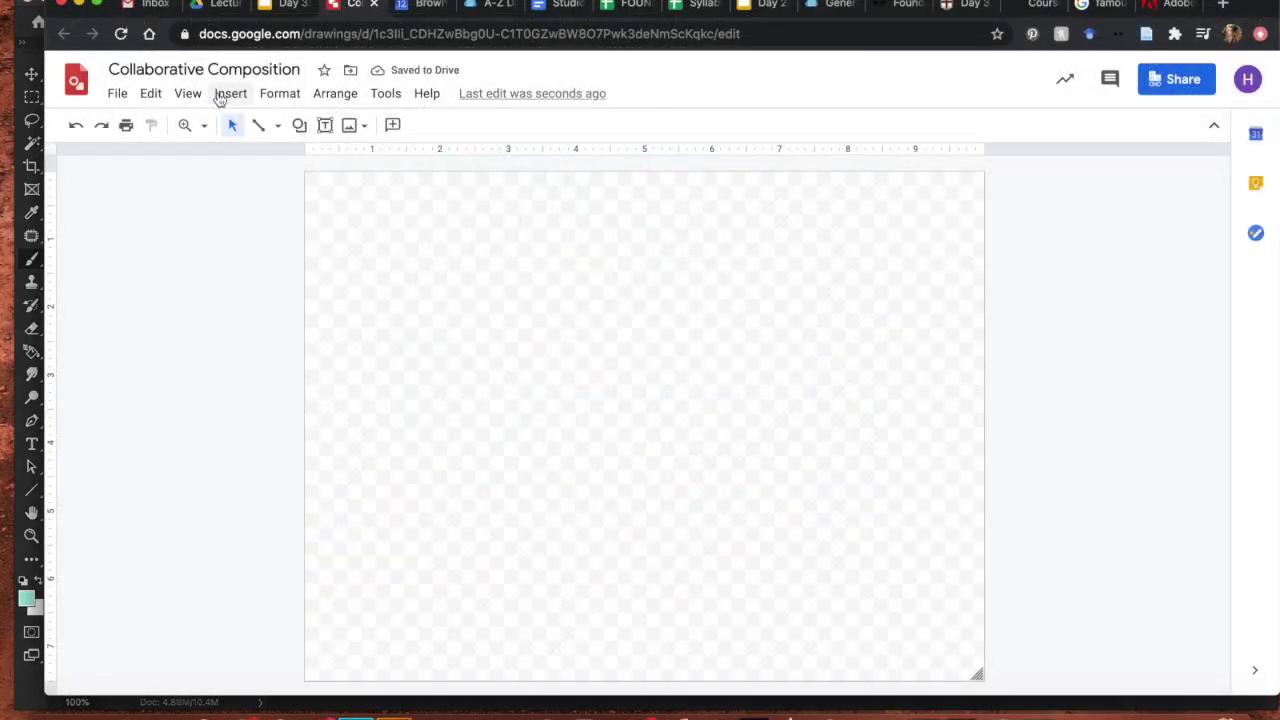
- Switch to the Collaborative Composition drawing in Google Drawings and insert Mug.png from the Desktop
left_click(222, 96)
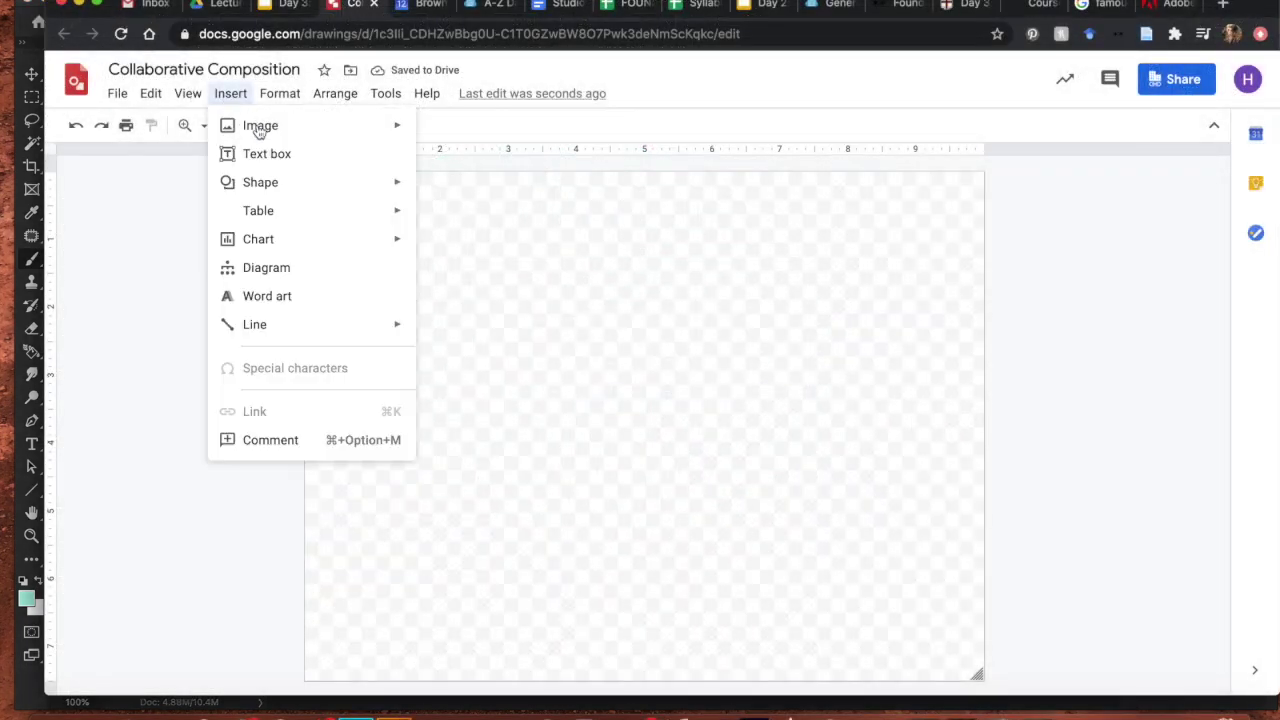
mouse_move(258, 132)
left_click(505, 135)
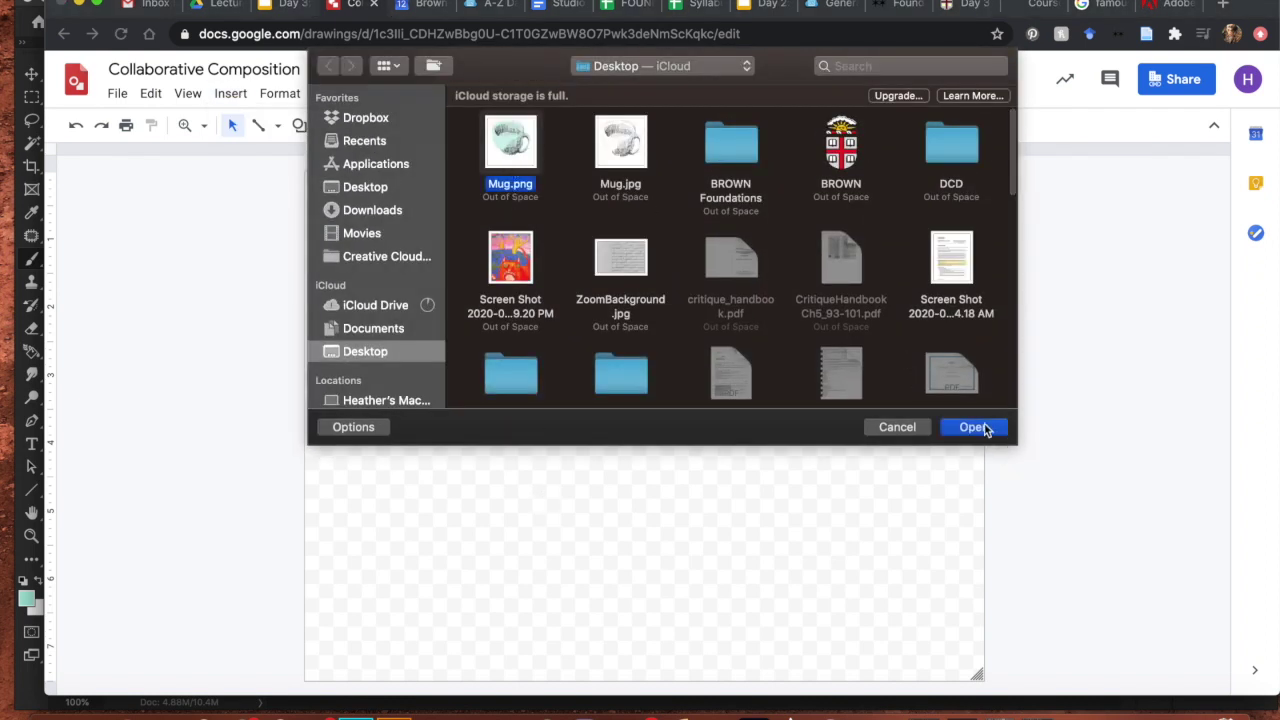
left_click(984, 426)
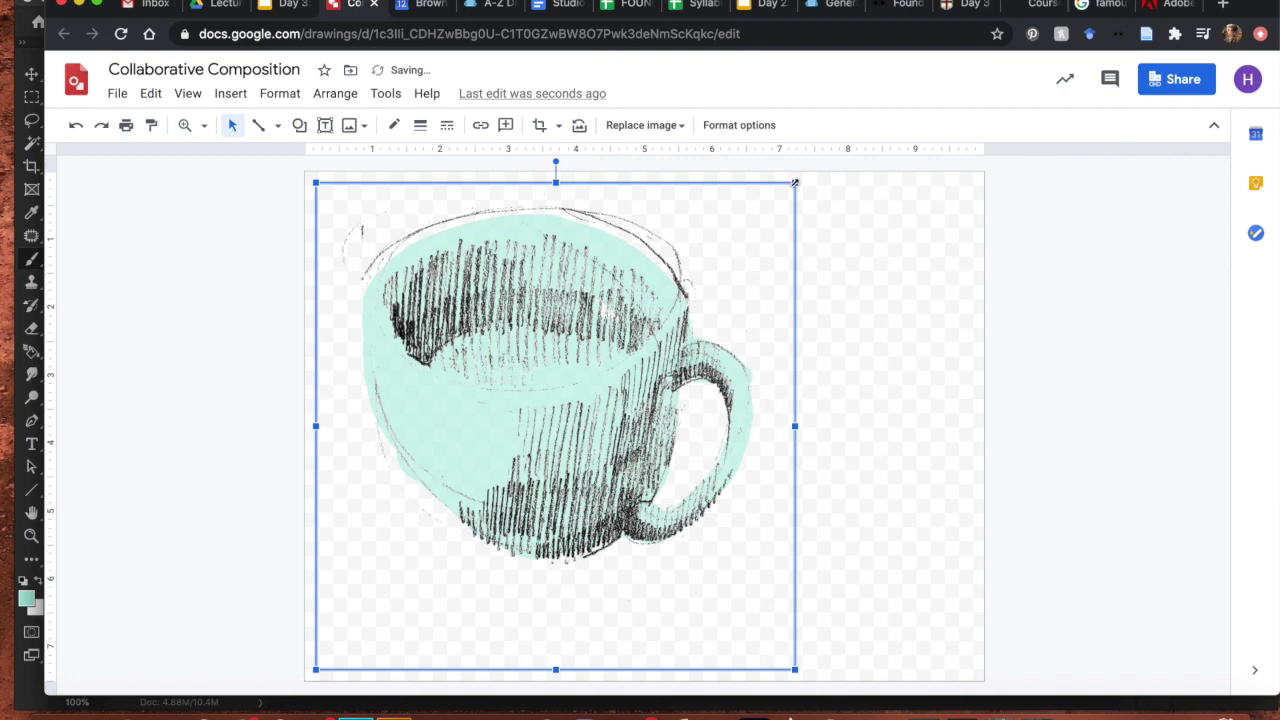
- Scale the mug image down to about 3.3 inches wide, place it right of the canvas center, and deselect it
left_click_drag(795, 183, 655, 326)
left_click_drag(493, 502, 805, 494)
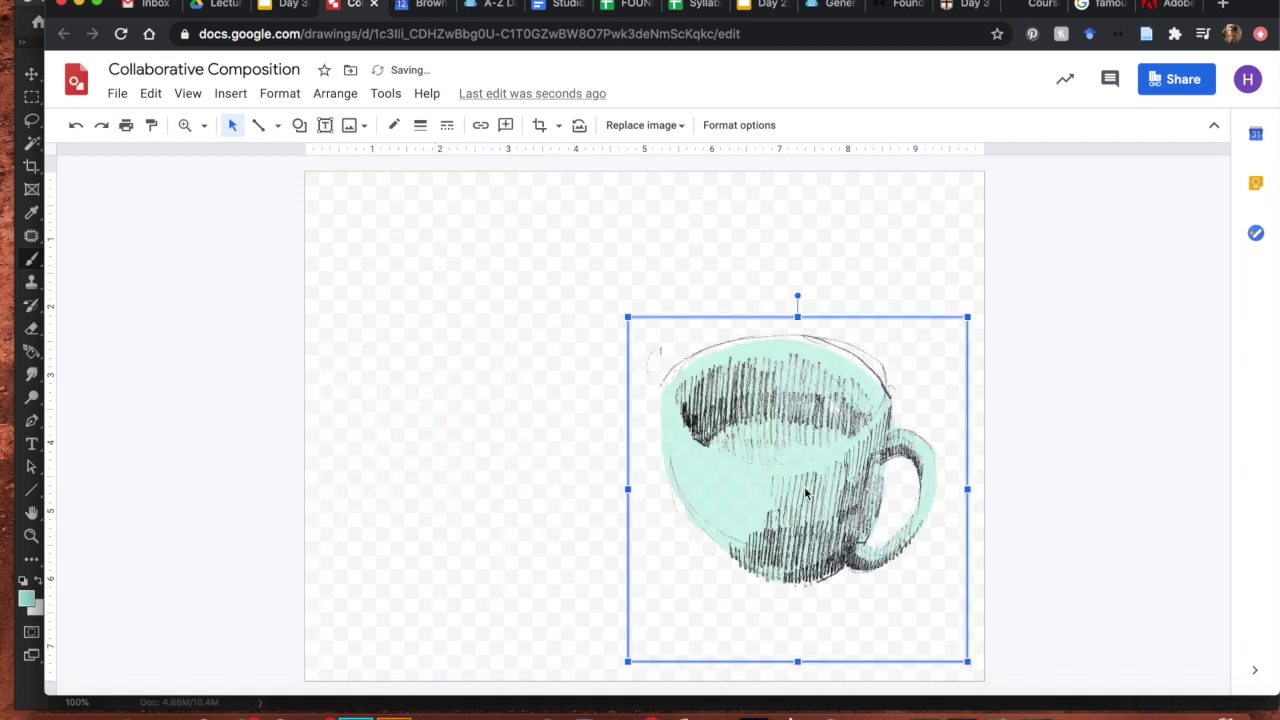
left_click_drag(626, 317, 746, 437)
left_click_drag(855, 490, 790, 360)
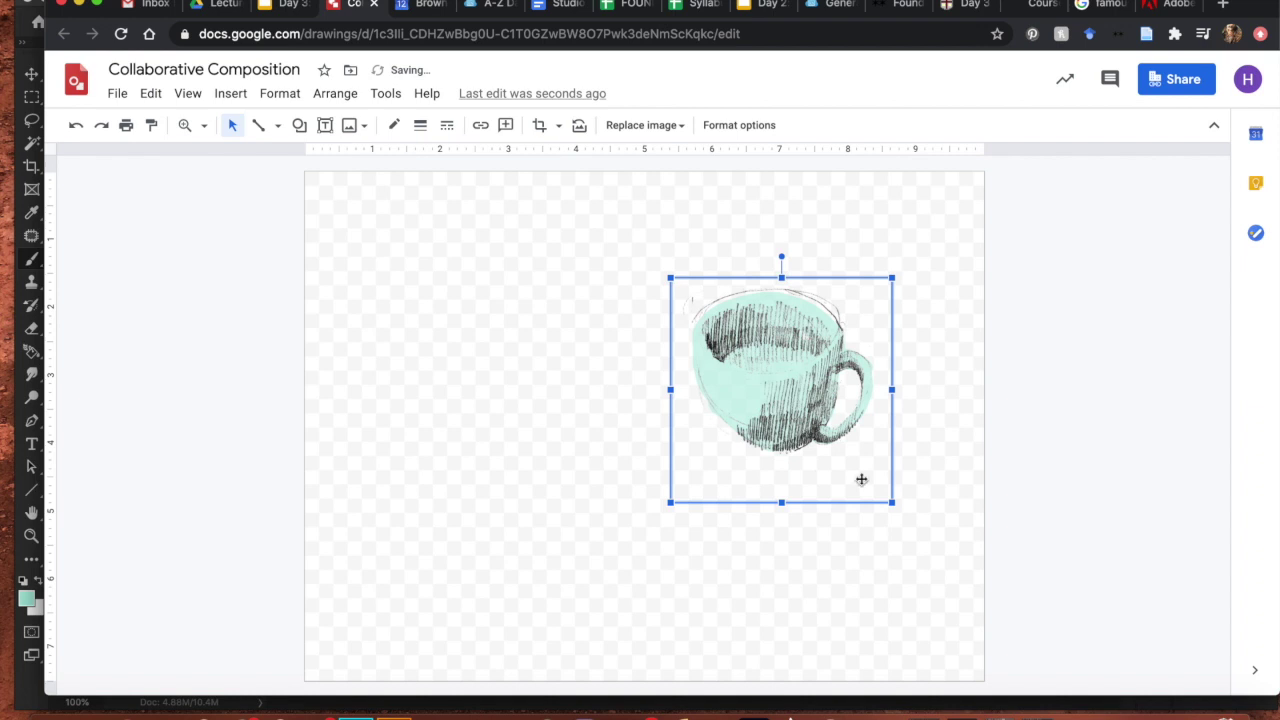
left_click(942, 549)
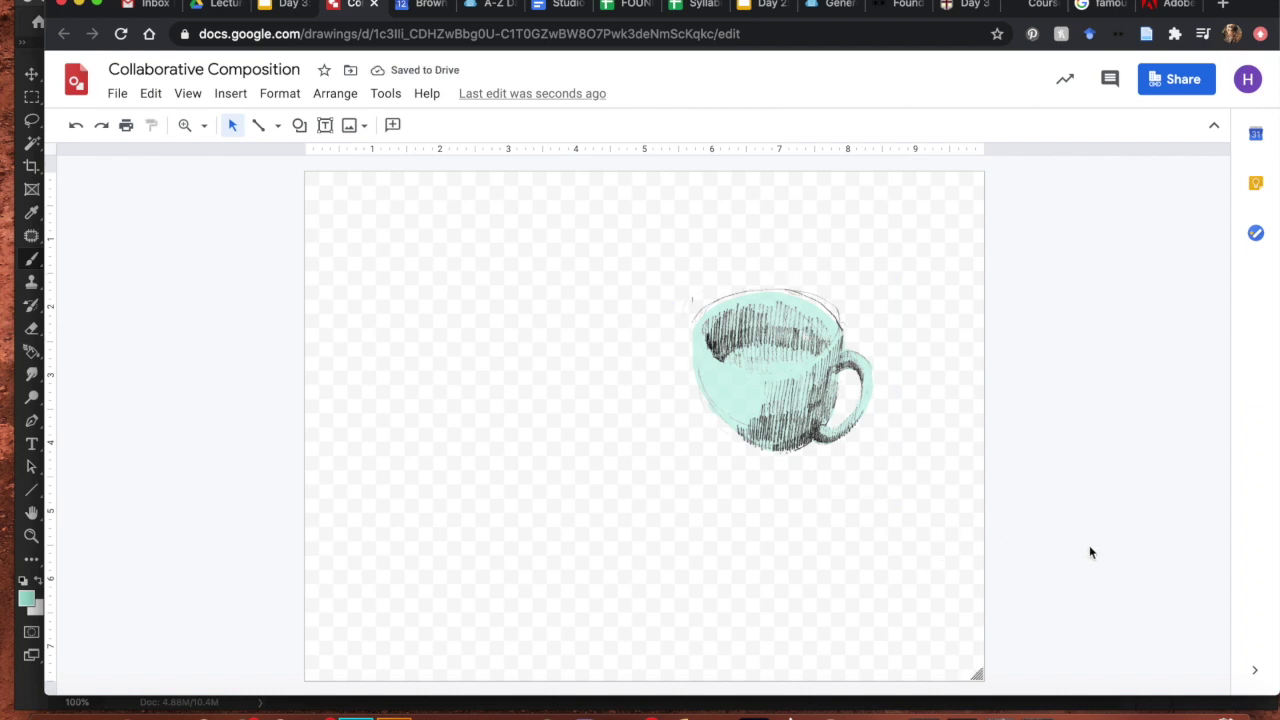